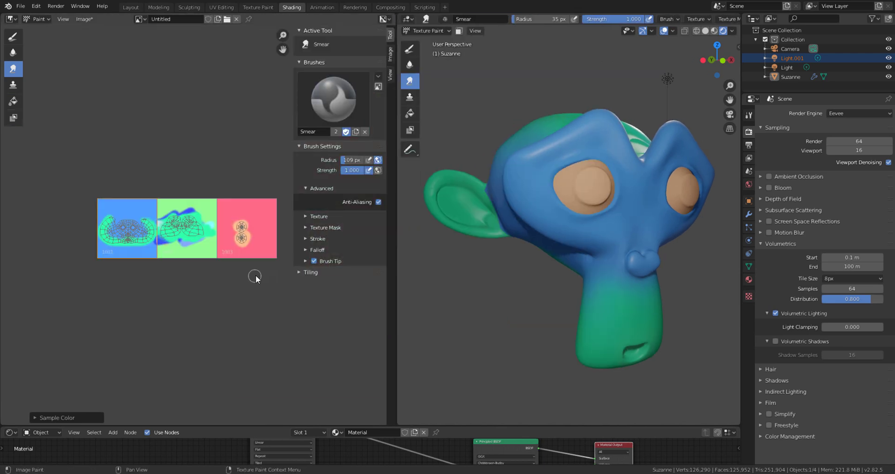
Add a Volume Scatter node to the World shader and connect it to the World Output's Volume socket
scroll(255, 275, up, 3)
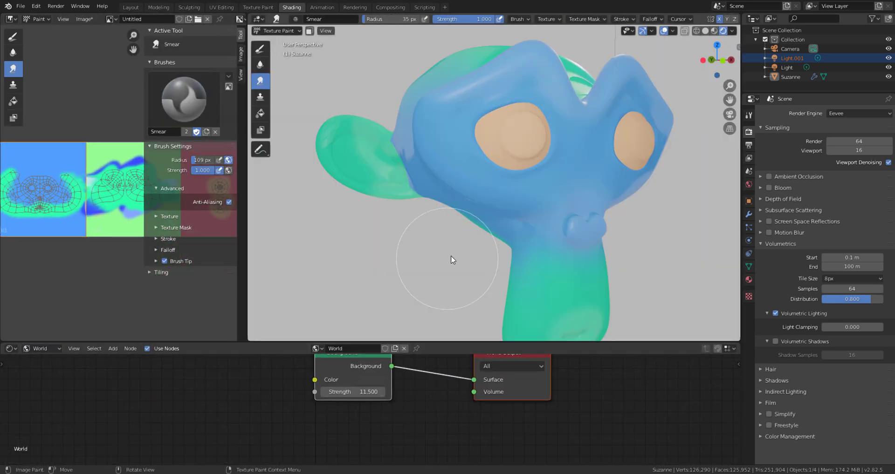
middle_drag(451, 260, 565, 248)
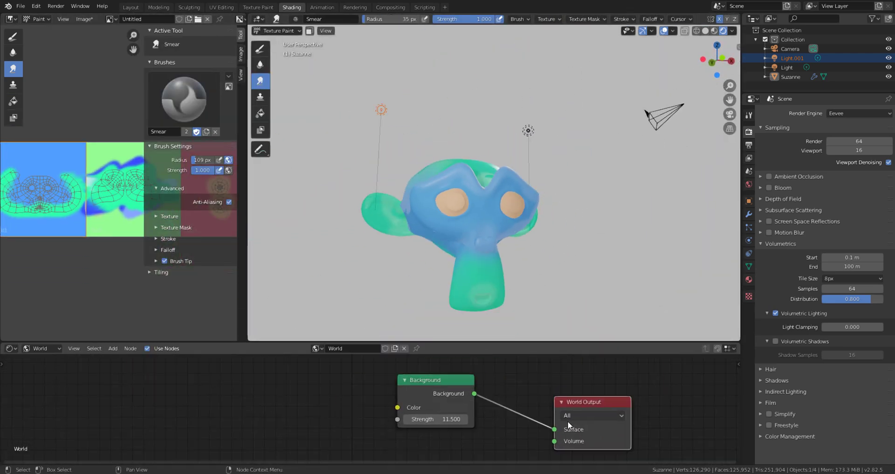
key(shift+a)
text(vol)
key(Return)
drag(346, 405, 557, 446)
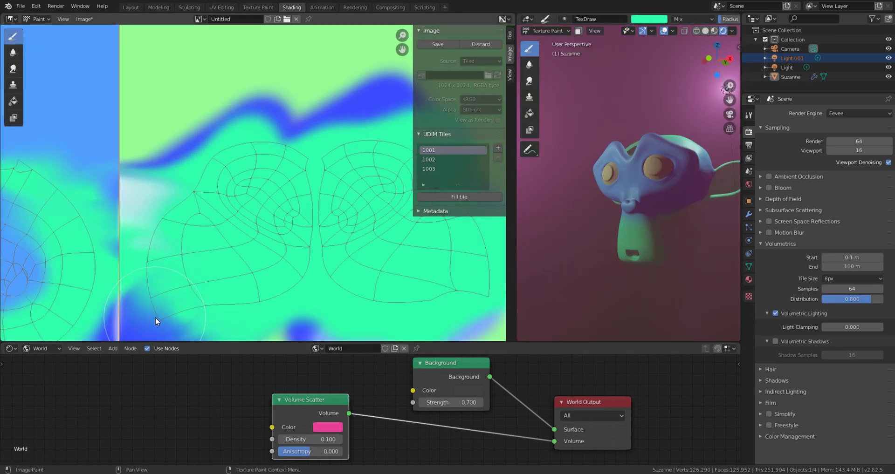
Paint and smear the blue and green colours across Suzanne's UV islands in the tiled image
mouse_move(204, 153)
mouse_down()
mouse_move(201, 194)
mouse_move(150, 277)
mouse_move(161, 316)
mouse_up()
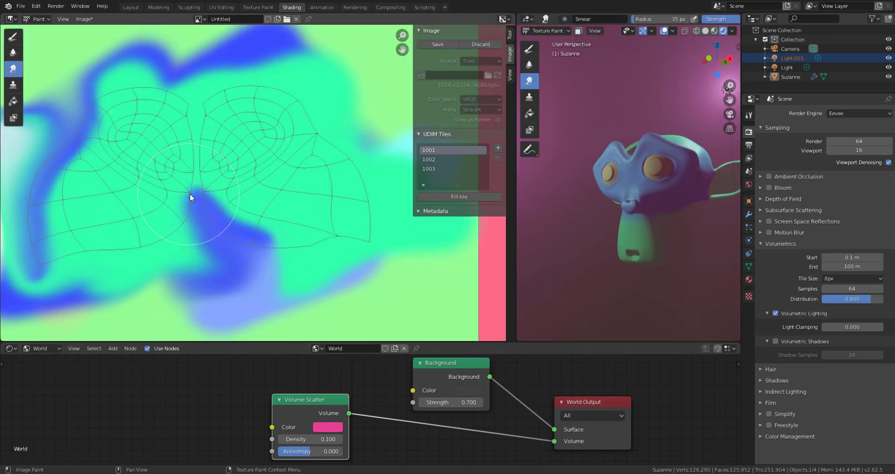
mouse_move(189, 194)
mouse_down()
mouse_move(220, 85)
mouse_move(236, 112)
mouse_move(124, 83)
mouse_up()
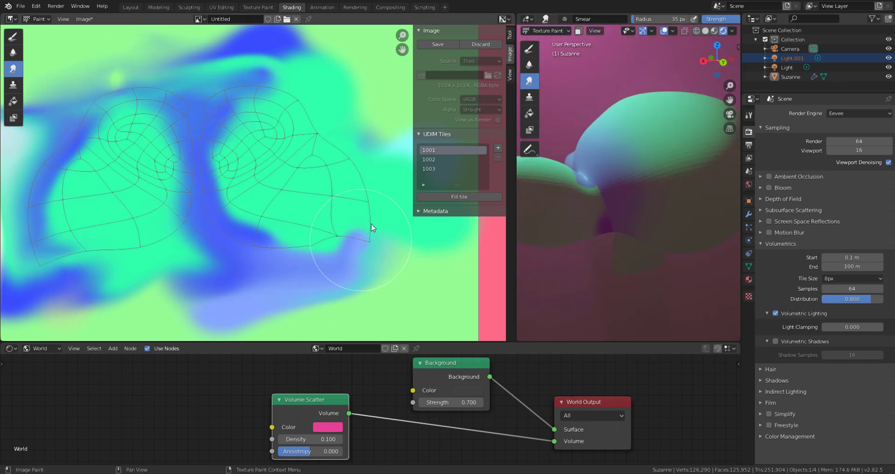
drag(370, 226, 362, 192)
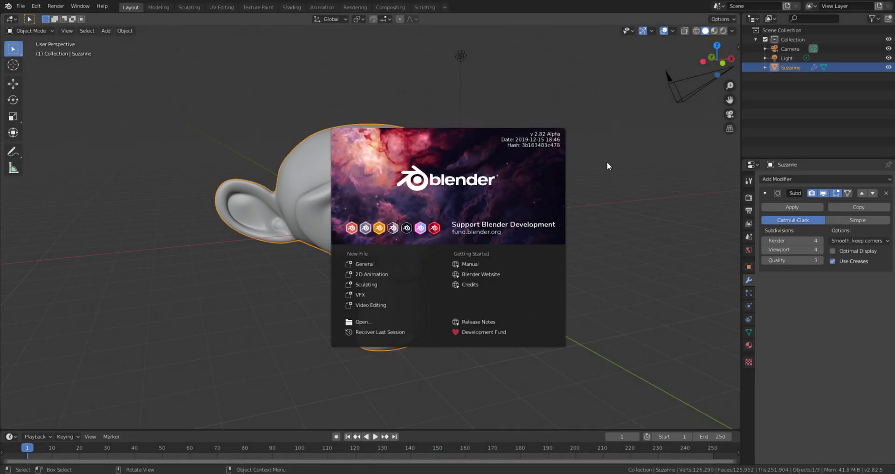
click(597, 166)
middle_drag(519, 176, 84, 173)
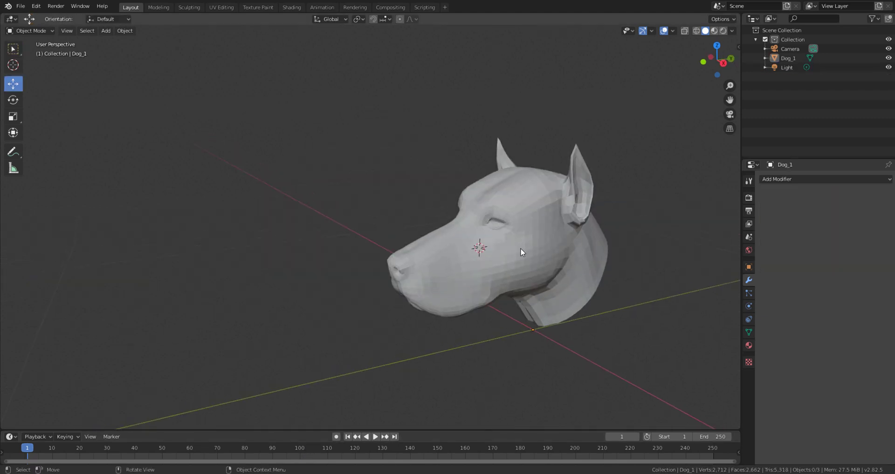
Enter Edit Mode on the Dog_1 head mesh and switch to edge selection
click(525, 236)
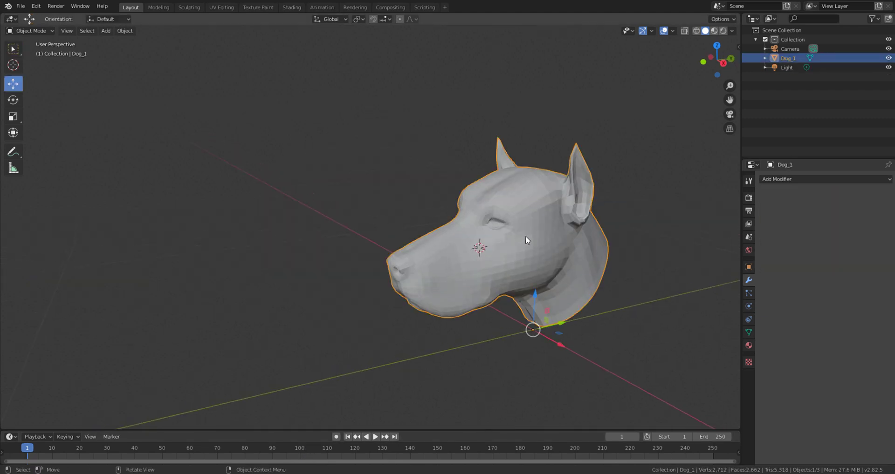
key(KP_Decimal)
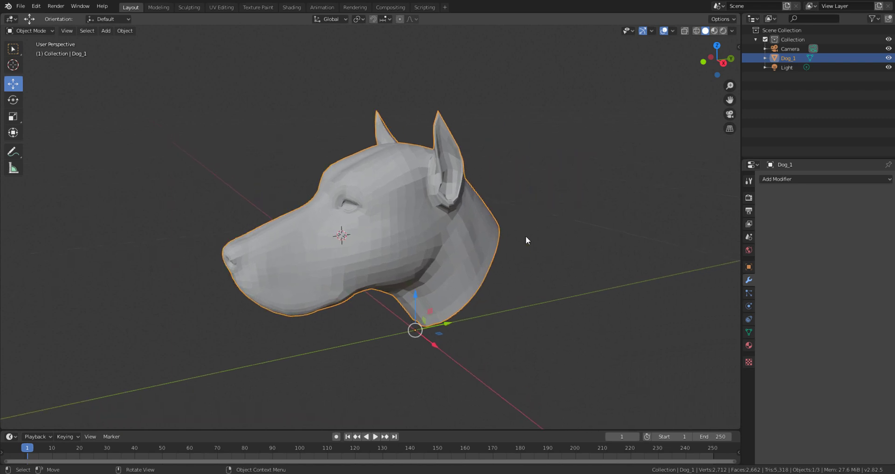
scroll(329, 197, up, 4)
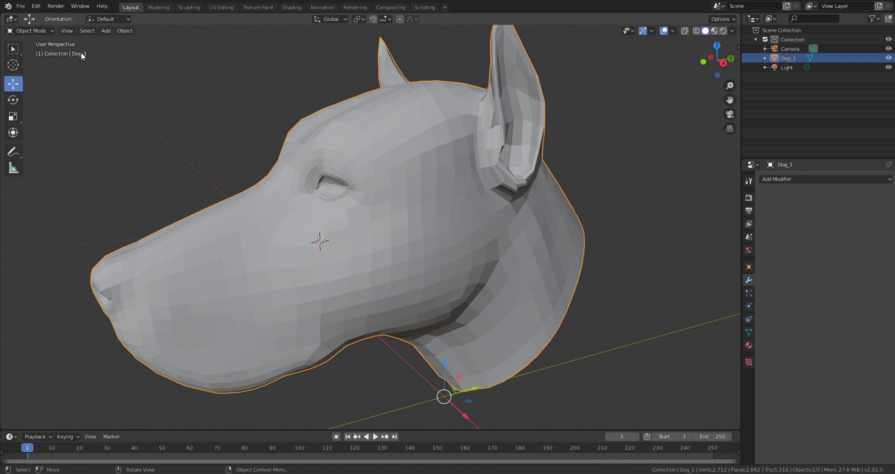
key(Tab)
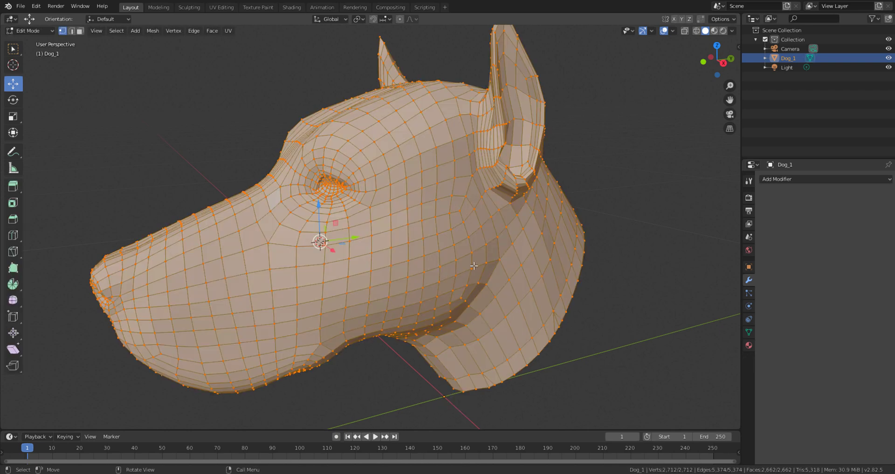
click(71, 31)
Mark the selected edges at the back of the dog's ear as a UV seam
middle_drag(303, 201, 386, 203)
scroll(386, 202, up, 1)
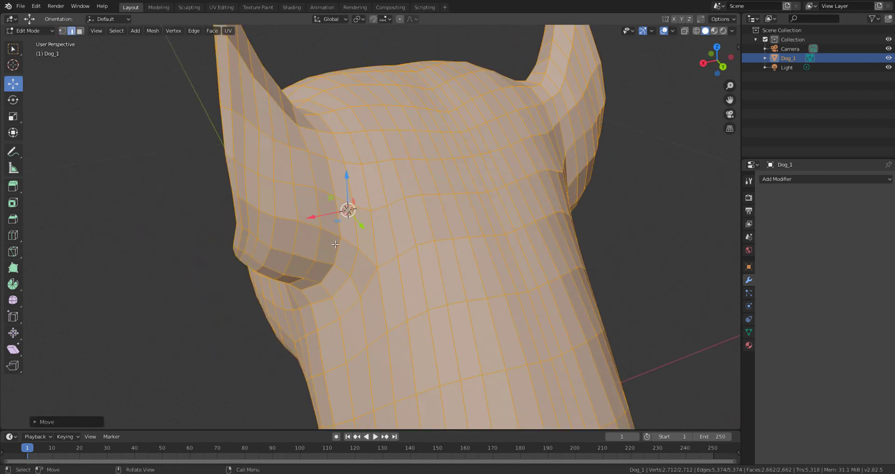
right_click(483, 190)
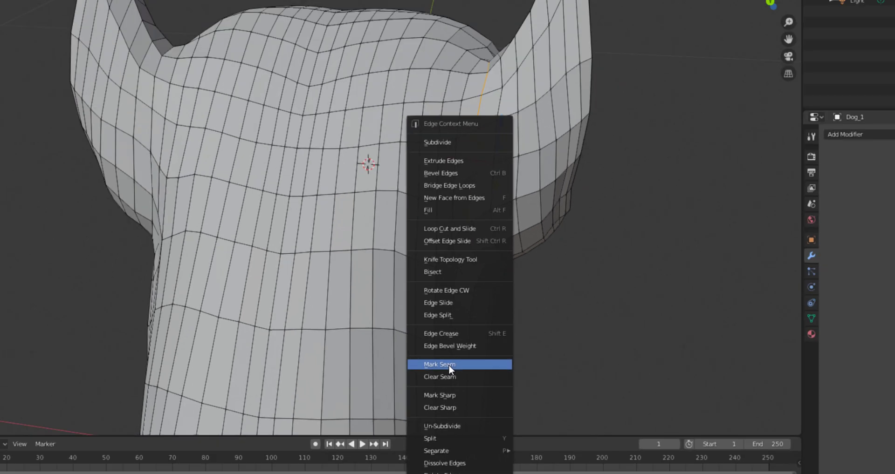
click(450, 350)
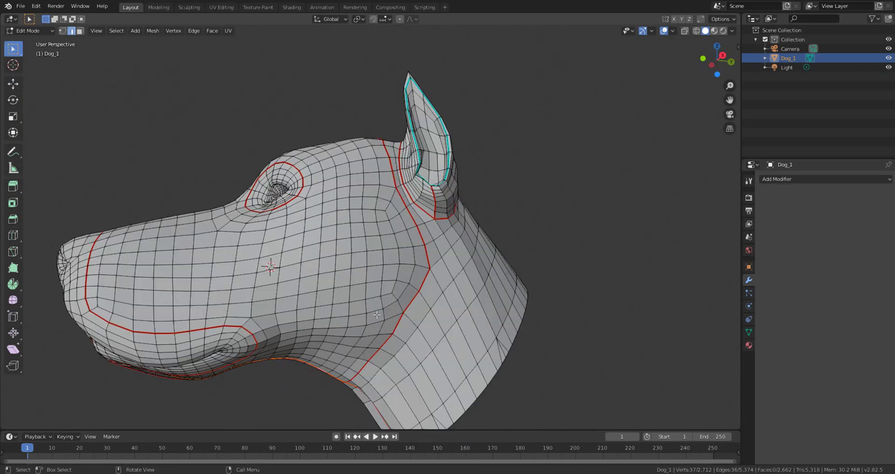
Check the UV Editing workspace, return to Layout, split the 3D viewport in two and turn one half into a UV Editor
click(221, 7)
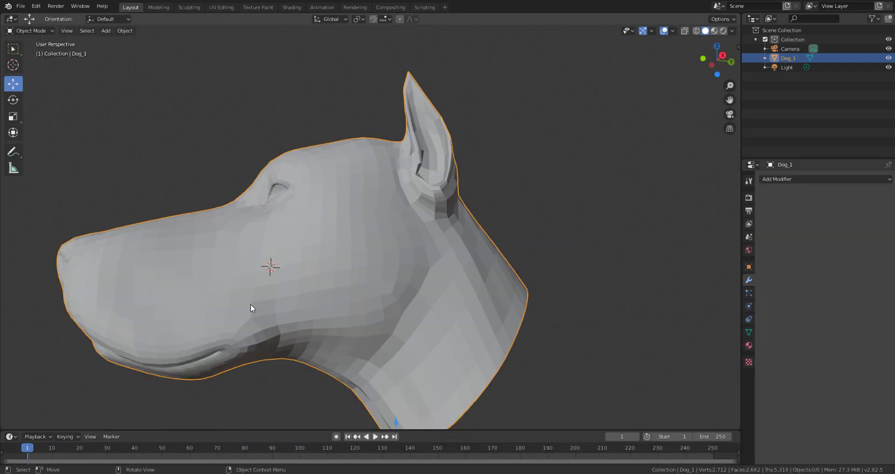
key(Tab)
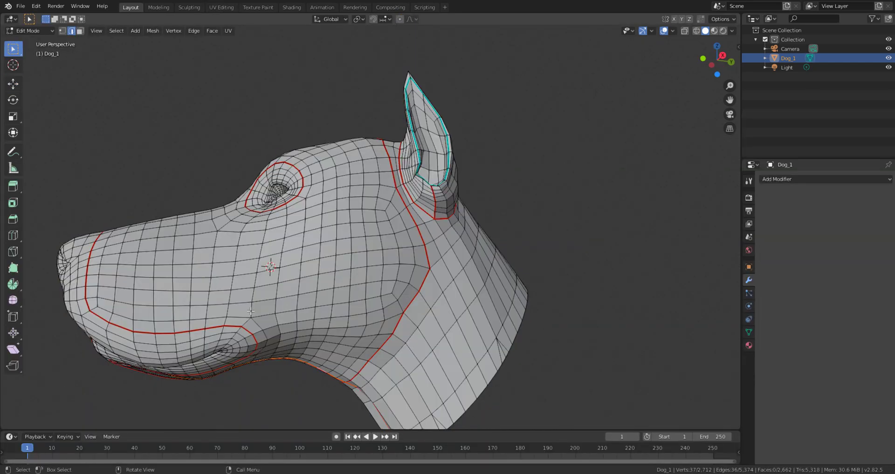
middle_drag(250, 304, 462, 282)
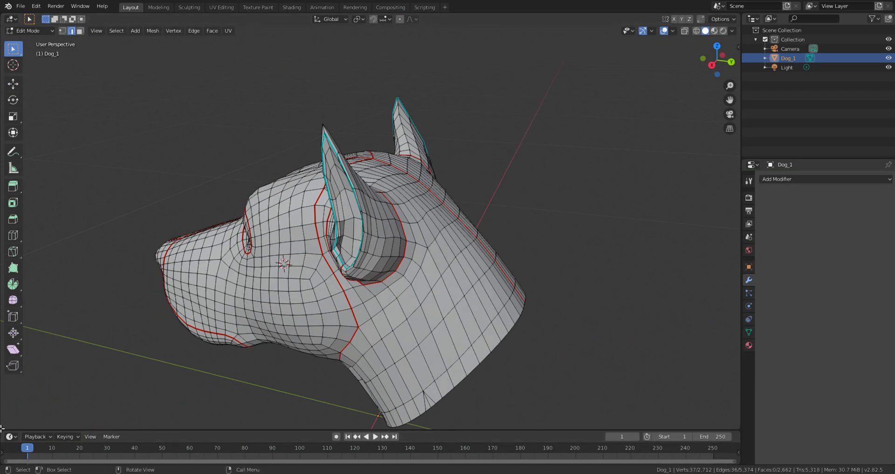
drag(4, 426, 439, 340)
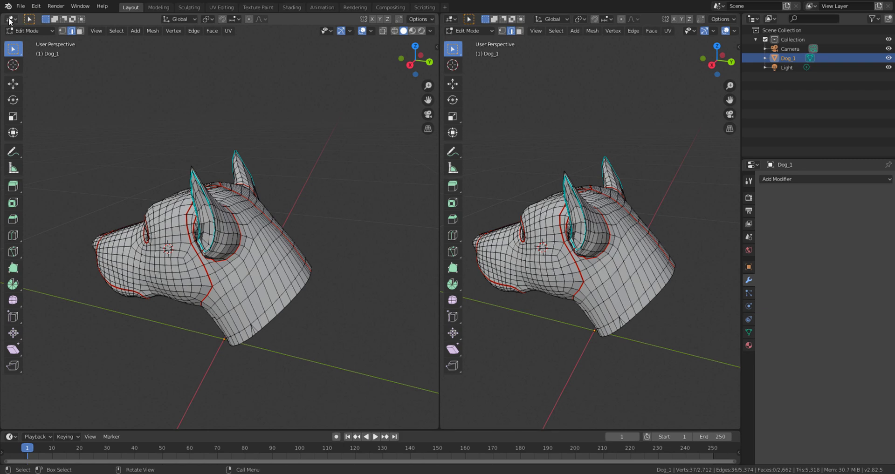
click(10, 19)
click(39, 72)
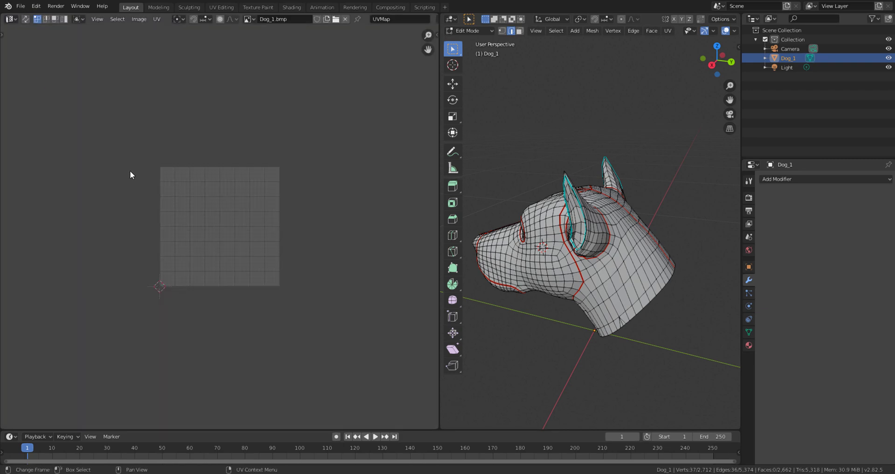
Select the entire dog head mesh and inspect its existing UV layout in the UV Editor
key(Tab)
key(Tab)
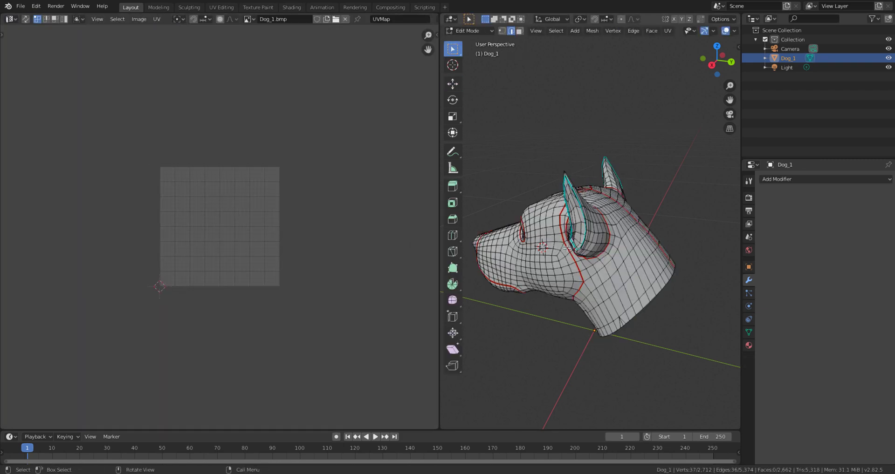
key(a)
scroll(216, 226, down, 3)
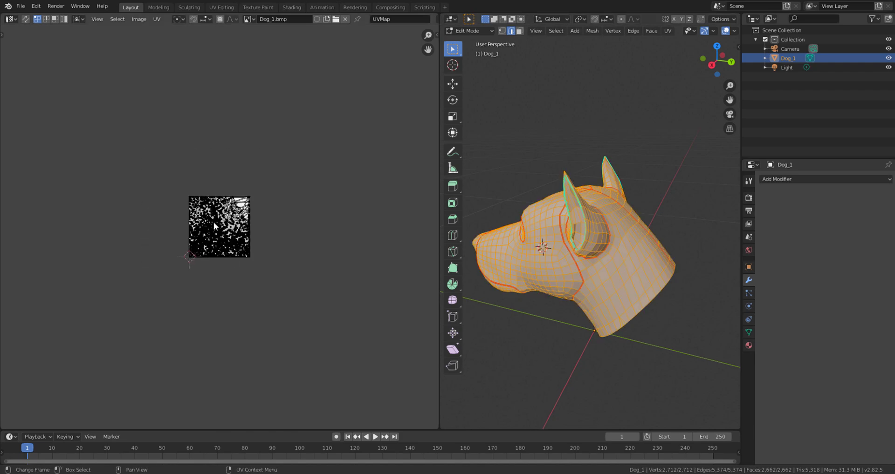
scroll(216, 225, up, 7)
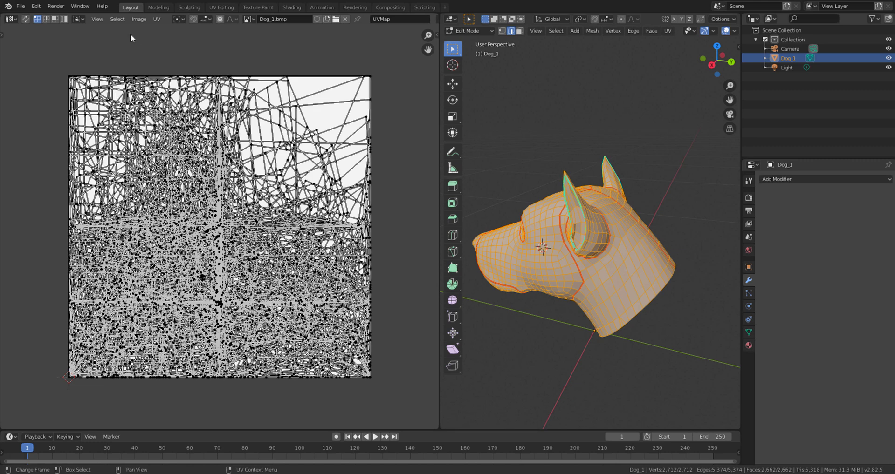
scroll(76, 79, down, 2)
scroll(106, 77, up, 1)
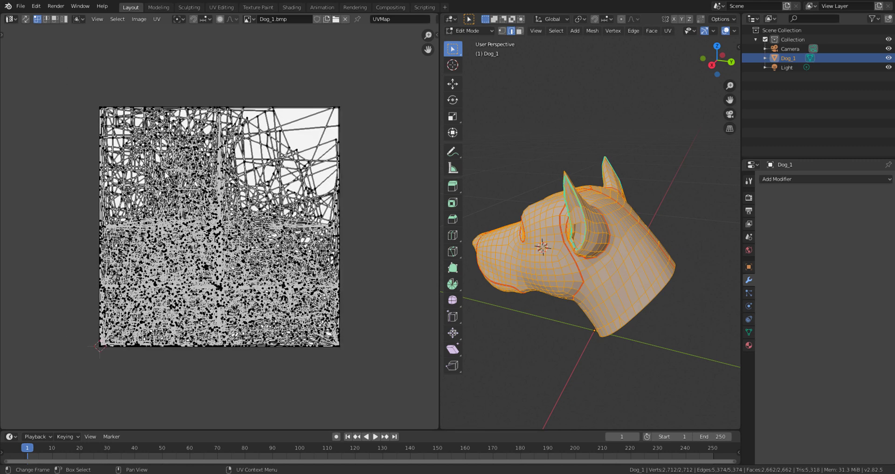
Unwrap all the dog head's UVs along the marked seams and deselect the resulting islands
key(a)
click(156, 19)
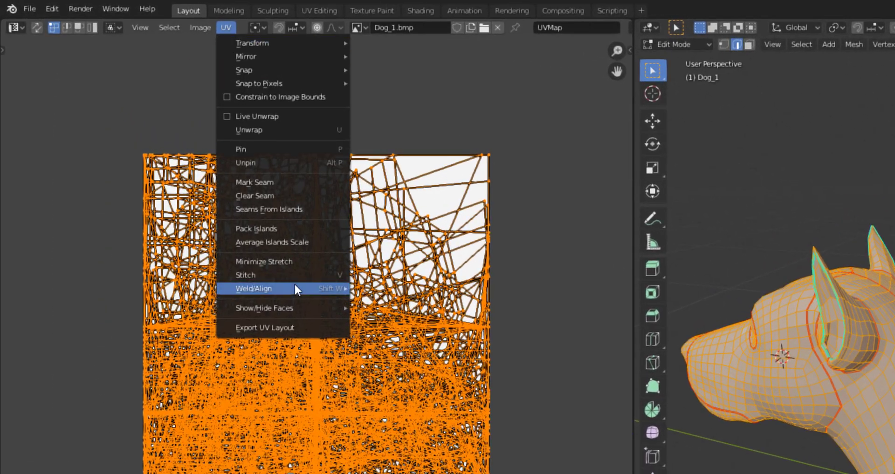
click(311, 130)
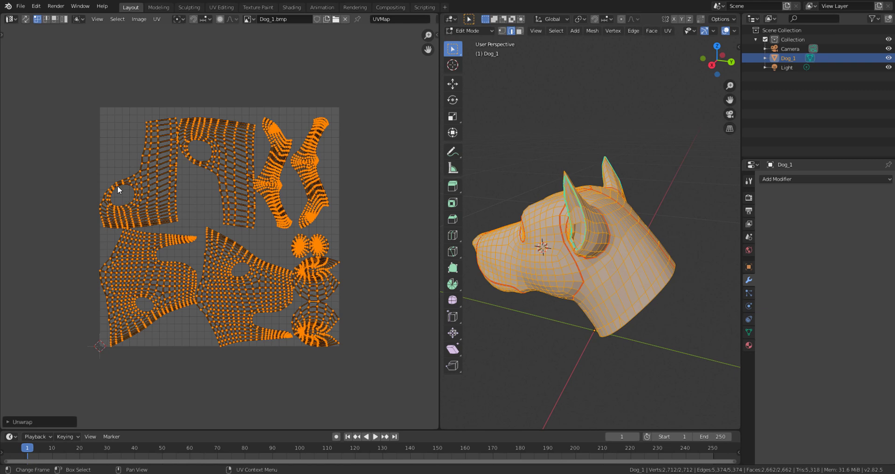
middle_drag(247, 208, 189, 213)
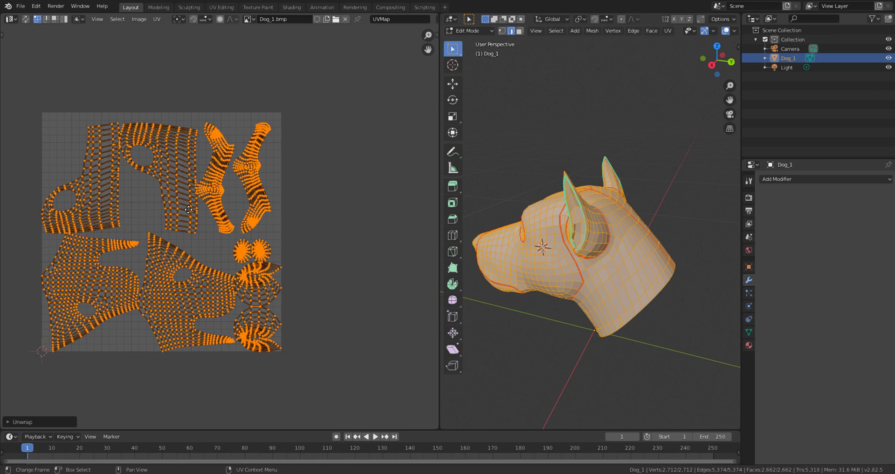
click(203, 93)
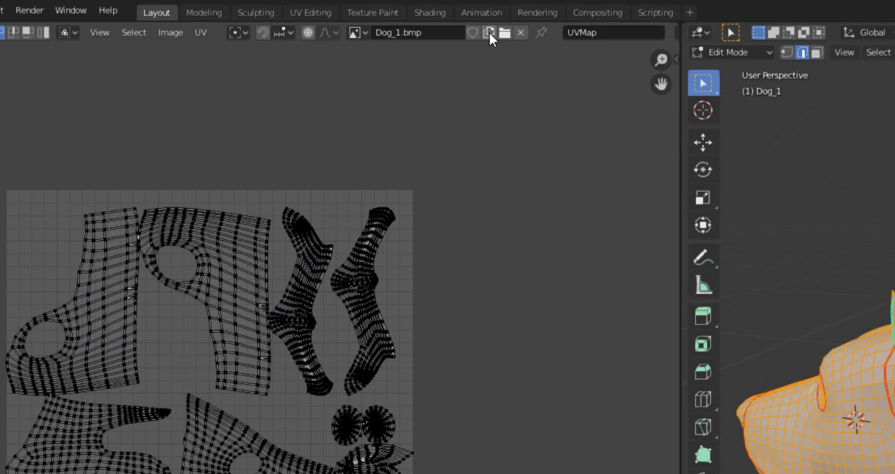
Create a new 1024 x 1024 px image named udims with a white colour and the Tiled option enabled
click(326, 19)
click(550, 35)
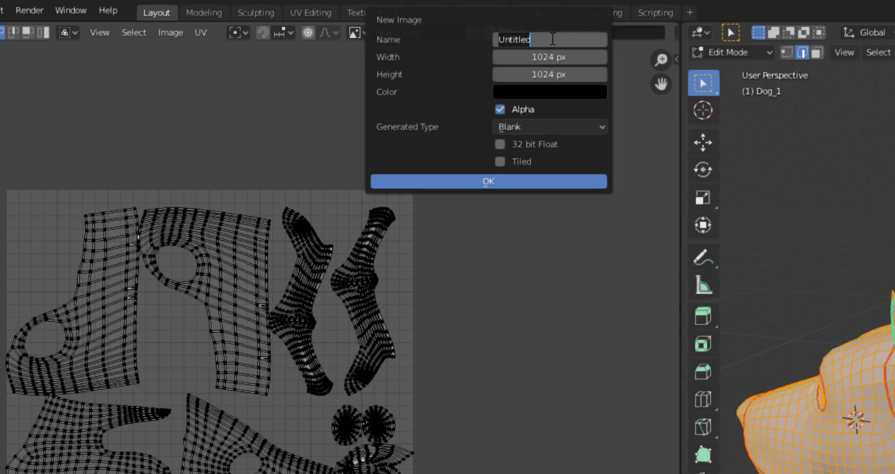
text(udims)
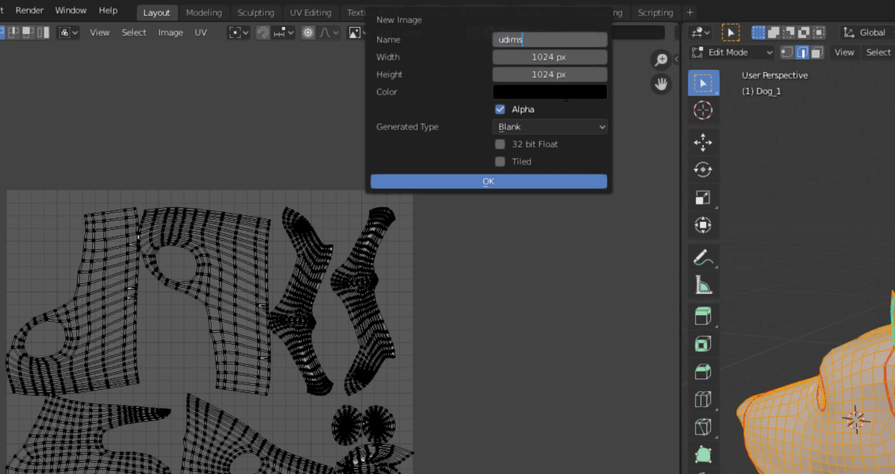
key(Return)
click(564, 93)
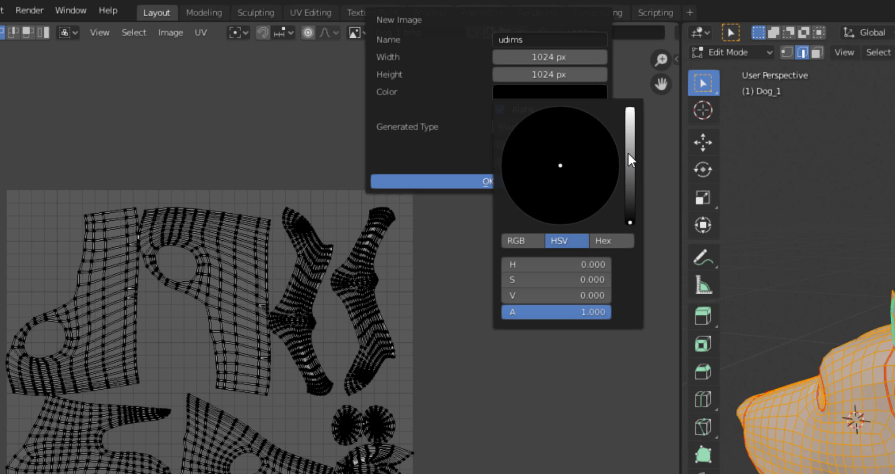
drag(628, 154, 629, 108)
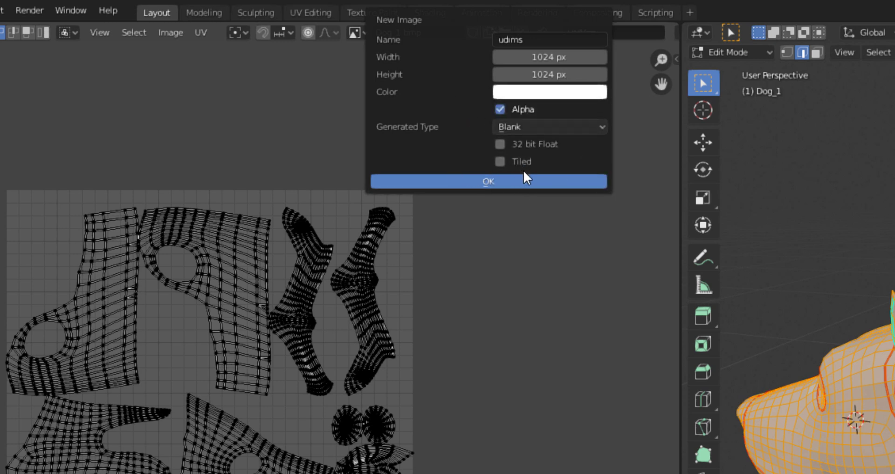
click(500, 162)
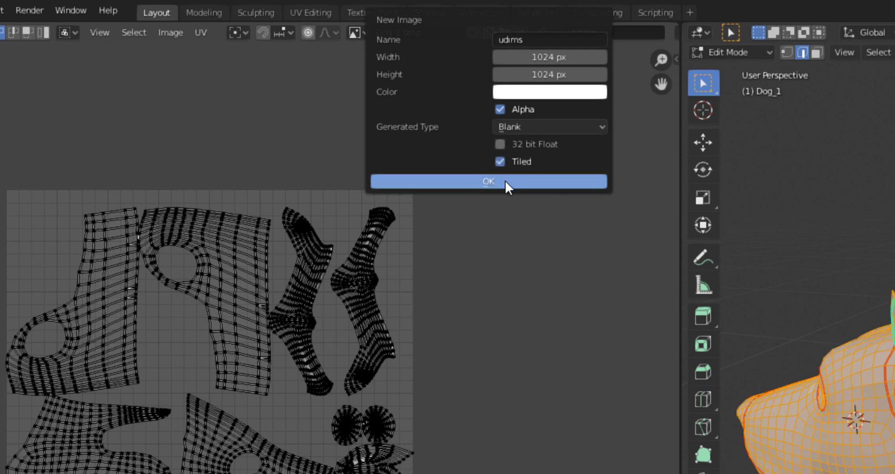
click(505, 180)
Show the image properties with the UDIM Tiles list for the udims image in the UV Editor
scroll(443, 280, up, 4)
scroll(443, 280, down, 15)
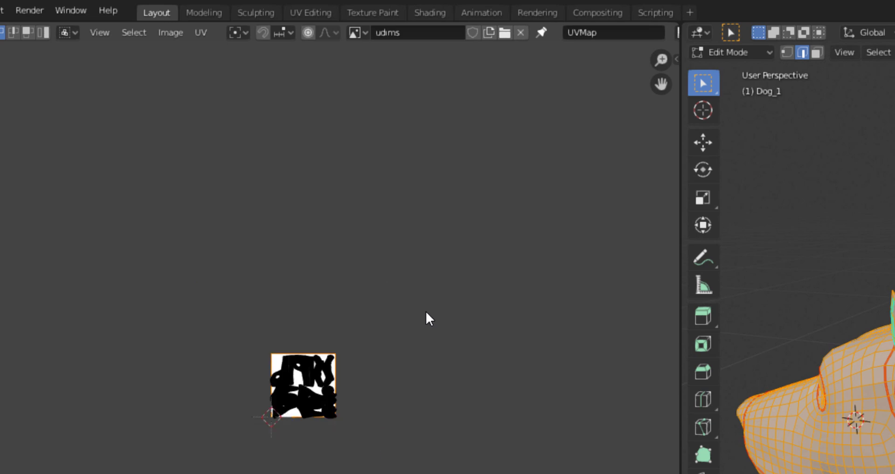
scroll(426, 311, down, 5)
scroll(433, 321, up, 17)
scroll(388, 351, down, 7)
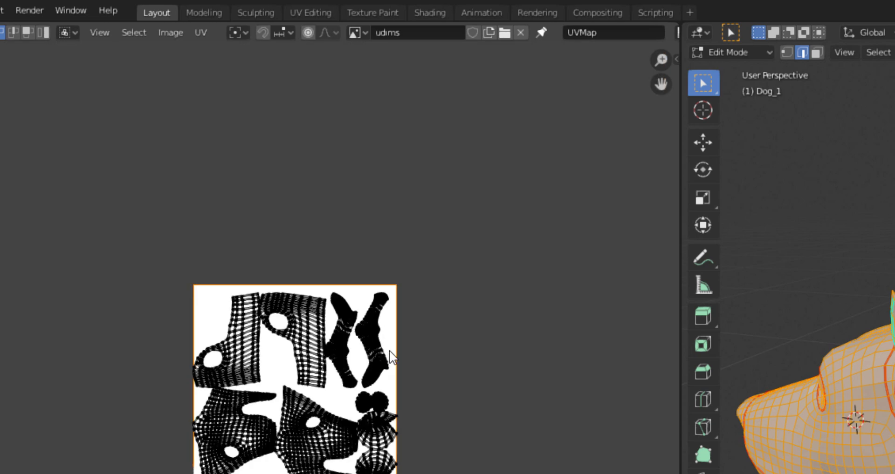
middle_drag(414, 352, 361, 348)
key(n)
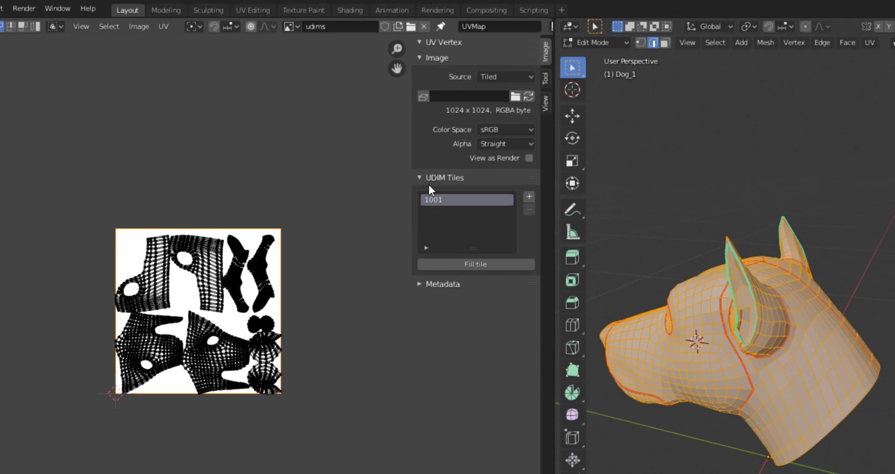
Add UDIM tiles 1002 and 1003 to the udims image
scroll(225, 278, up, 2)
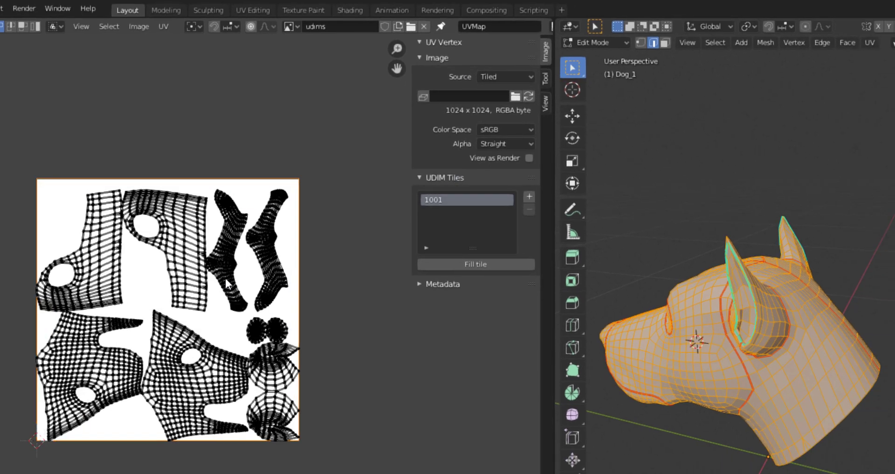
click(529, 198)
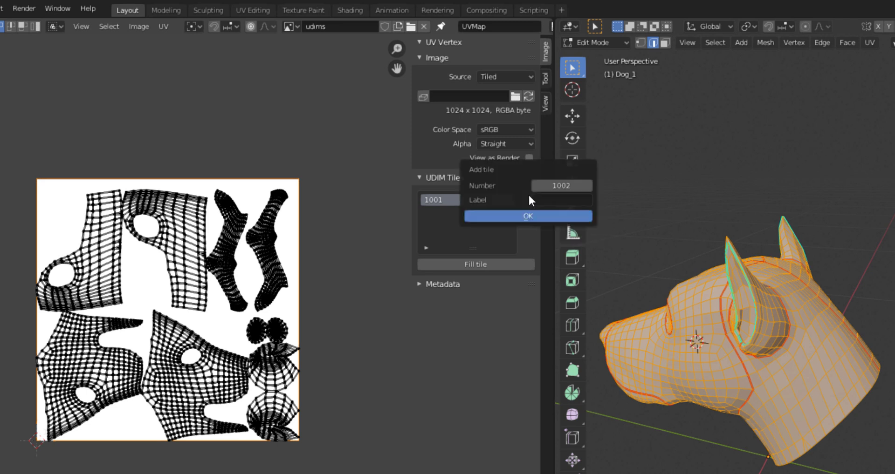
click(531, 215)
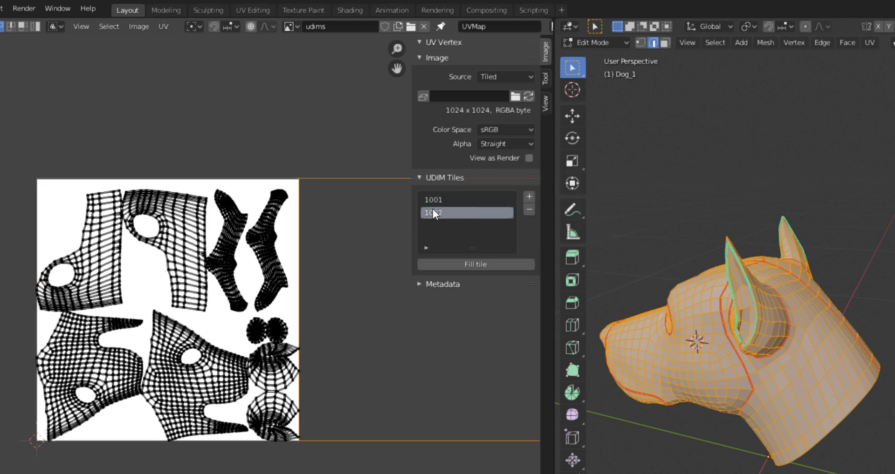
click(528, 198)
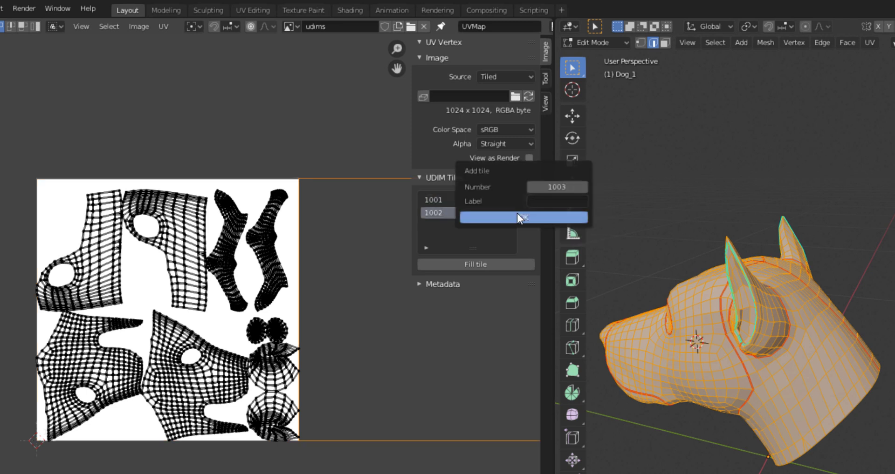
click(515, 216)
Examine how tiles 1001, 1002 and 1003 sit next to each other in the UV Editor
scroll(528, 301, down, 3)
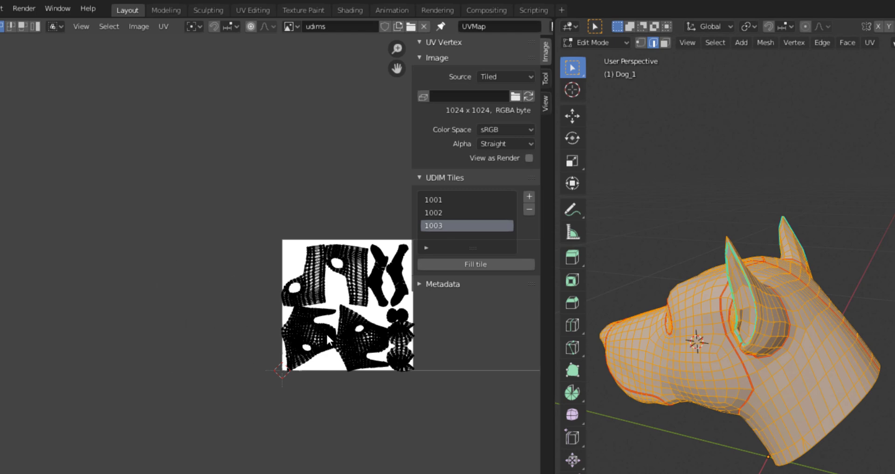
middle_drag(327, 335, 349, 326)
scroll(249, 334, up, 4)
scroll(252, 335, down, 2)
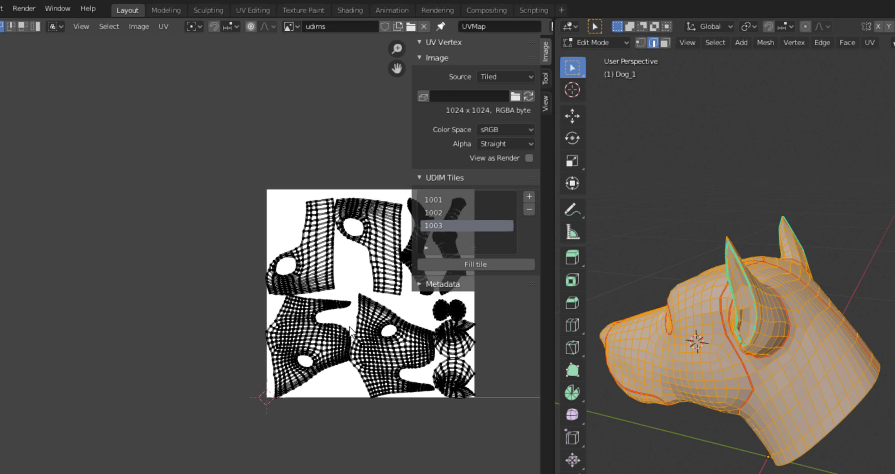
scroll(248, 316, down, 1)
scroll(134, 385, down, 3)
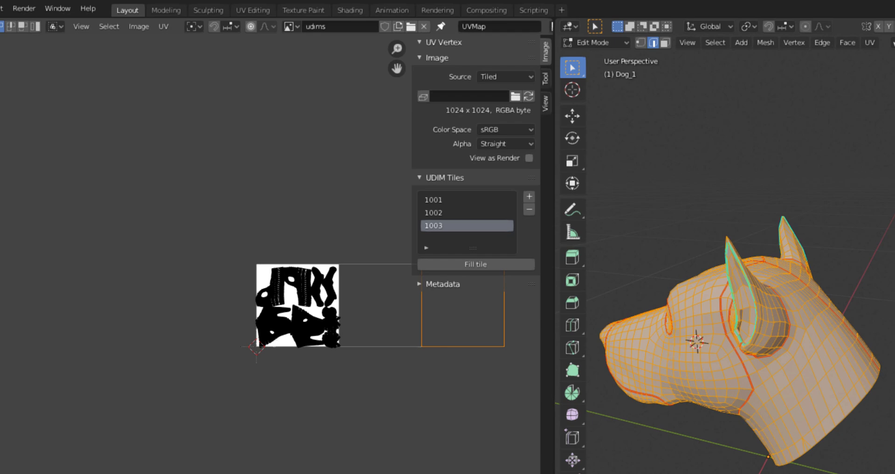
scroll(146, 198, up, 4)
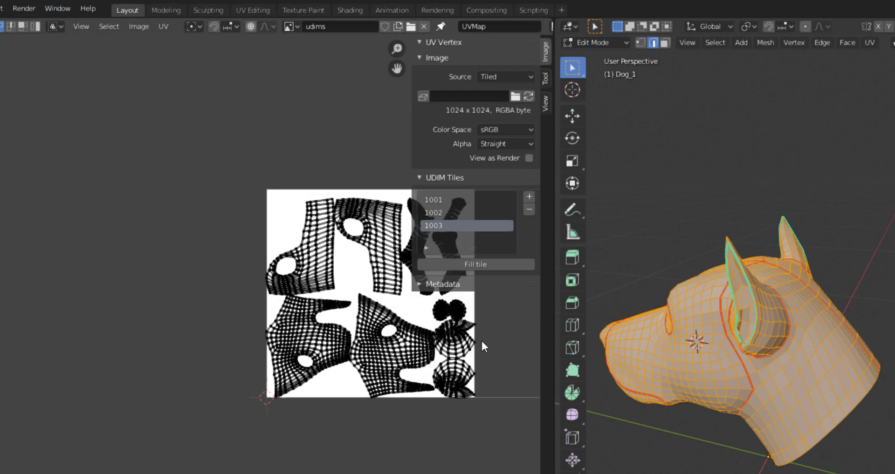
middle_drag(475, 341, 263, 356)
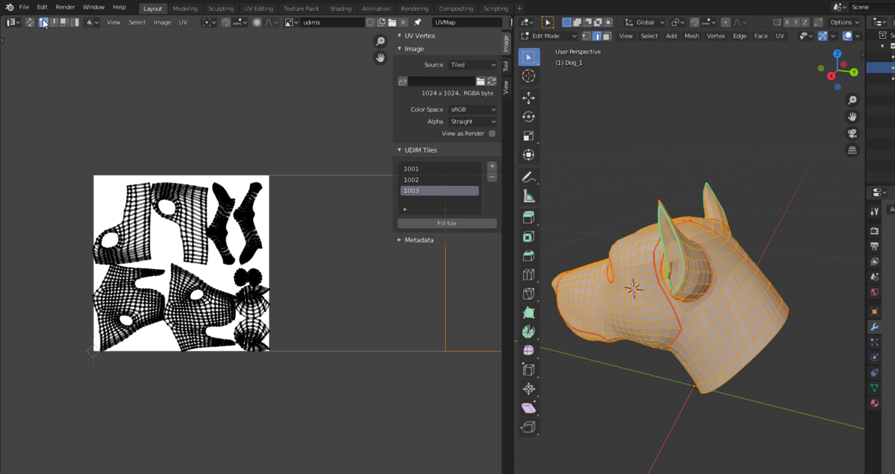
Use island selection to pick the two dog face islands and move them from tile 1001 into tile 1002
click(75, 22)
click(191, 319)
shift+click(127, 303)
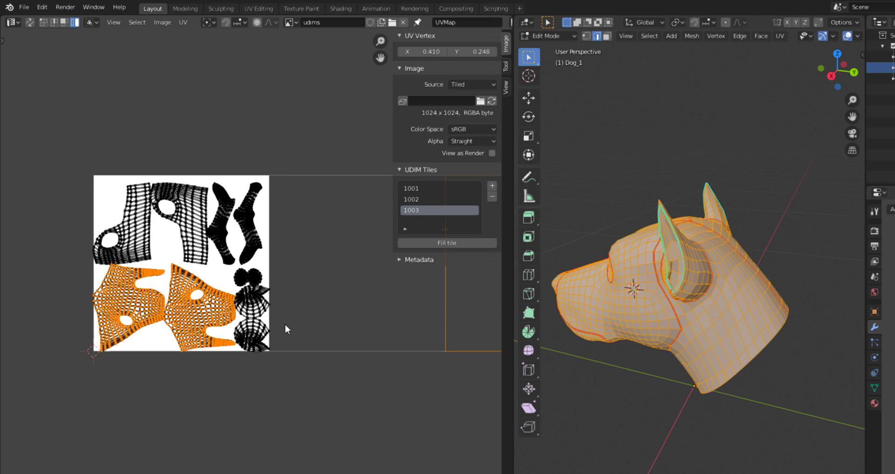
mouse_move(286, 329)
middle_down()
mouse_move(255, 325)
mouse_move(293, 331)
middle_up()
middle_drag(812, 451, 781, 392)
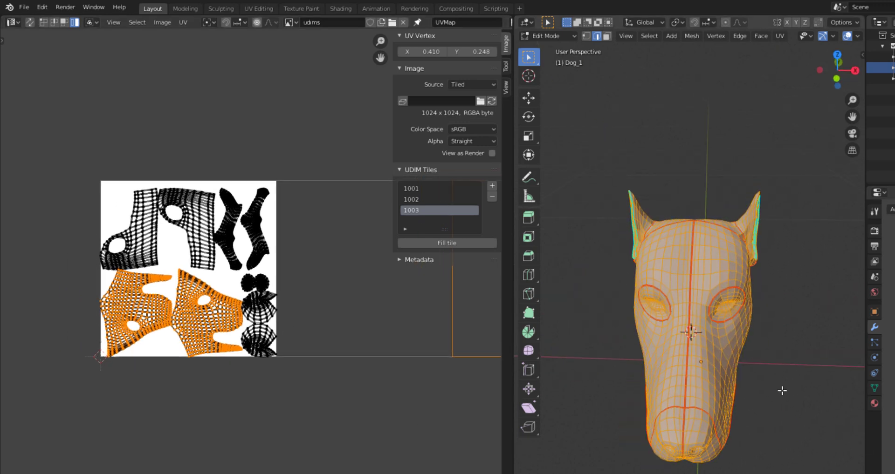
middle_drag(280, 351, 260, 344)
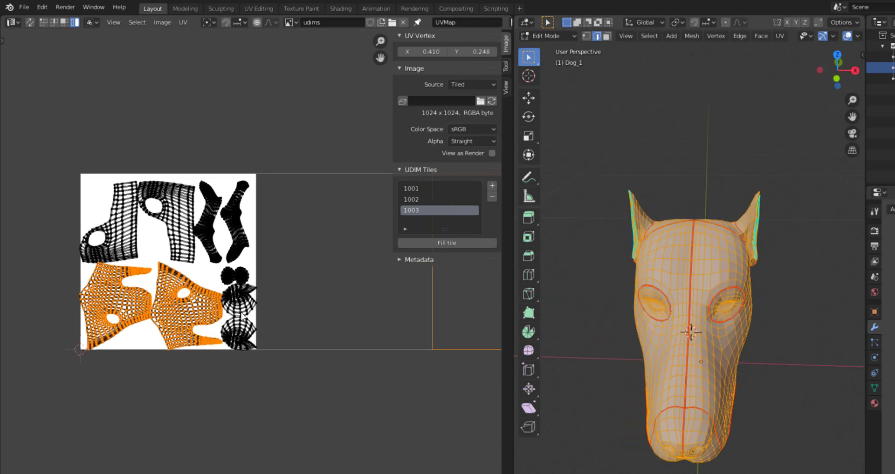
key(g)
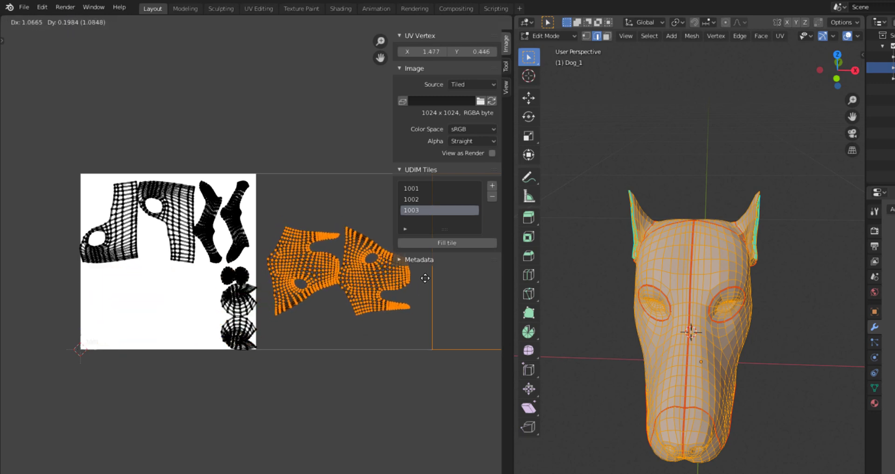
click(425, 278)
Move the two ear islands and the fan-shaped islands into tile 1003 and add UDIM tile 1004
middle_drag(363, 357, 351, 355)
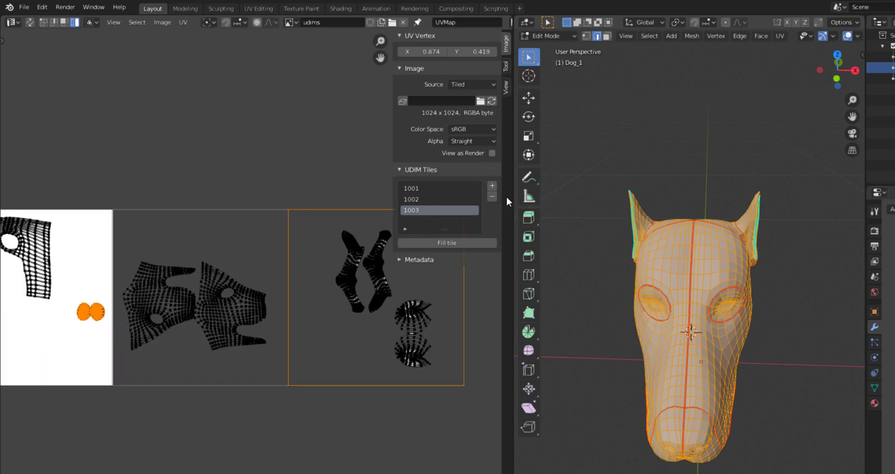
click(493, 184)
click(504, 202)
scroll(426, 289, down, 2)
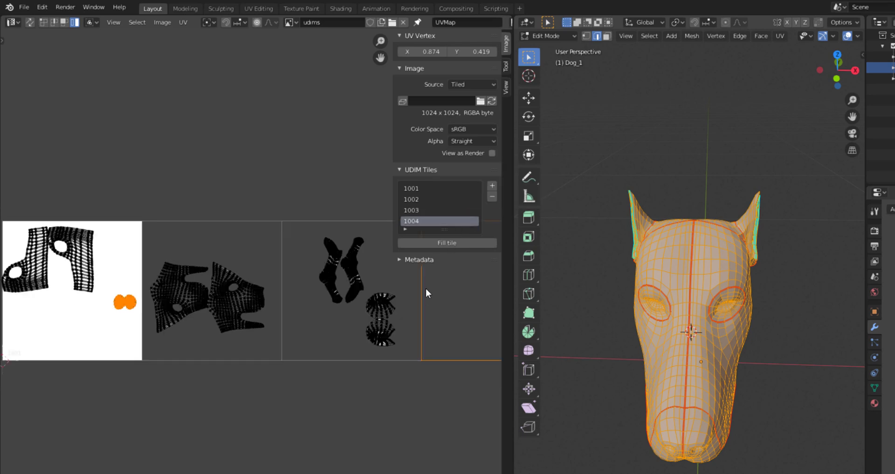
Scale up the two small round islands and place them in tile 1004, and enlarge the ear islands within tile 1003
middle_drag(368, 323, 292, 318)
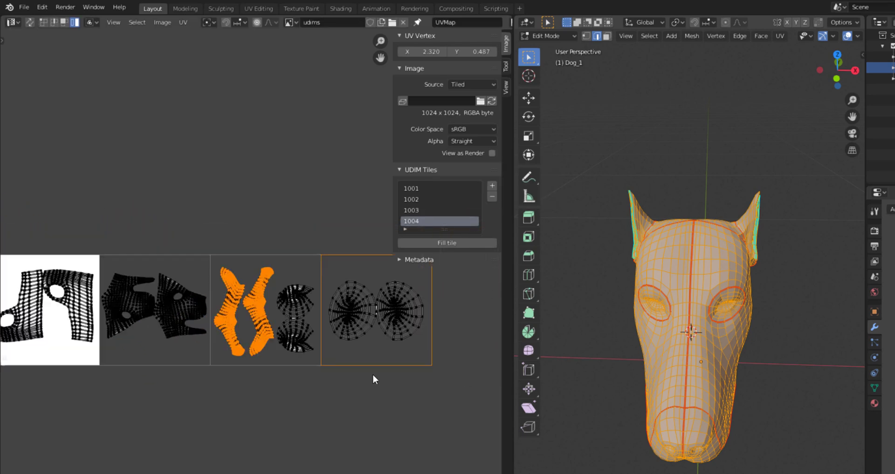
scroll(324, 376, down, 1)
middle_drag(323, 375, 346, 376)
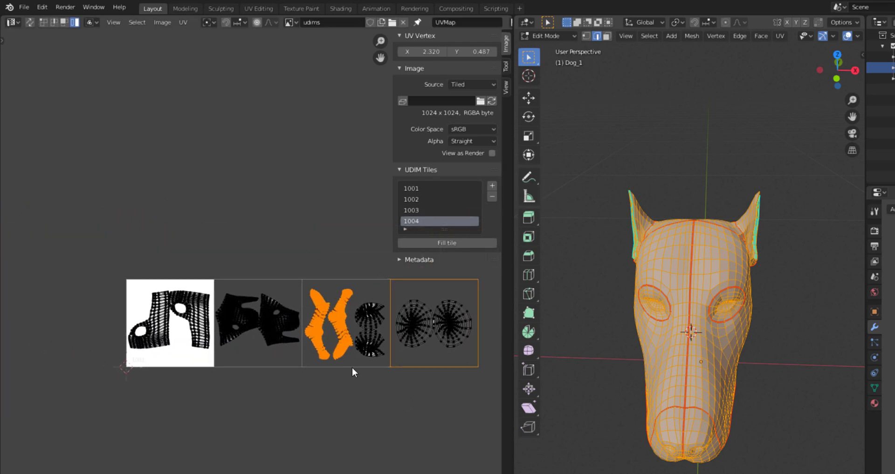
Fill tile 1002 with a blank pink colour of hue 0.935, saturation 0.639 and value 1.000 at 1024 x 1024 px
scroll(383, 295, down, 1)
click(424, 199)
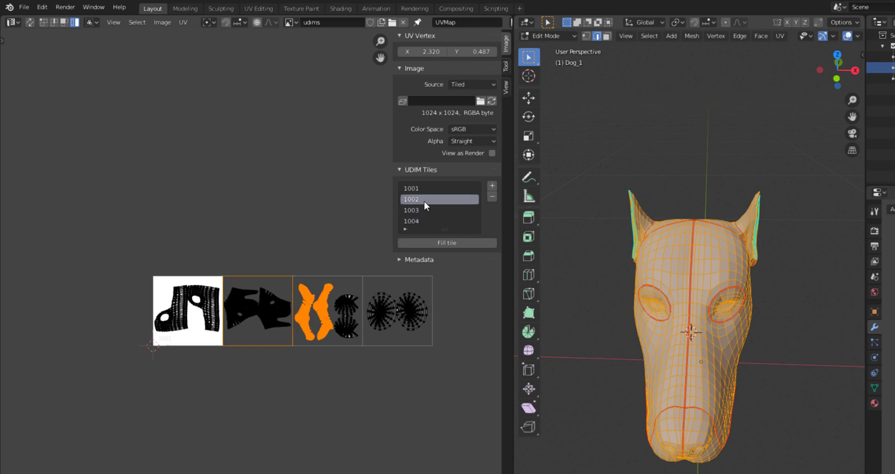
click(429, 244)
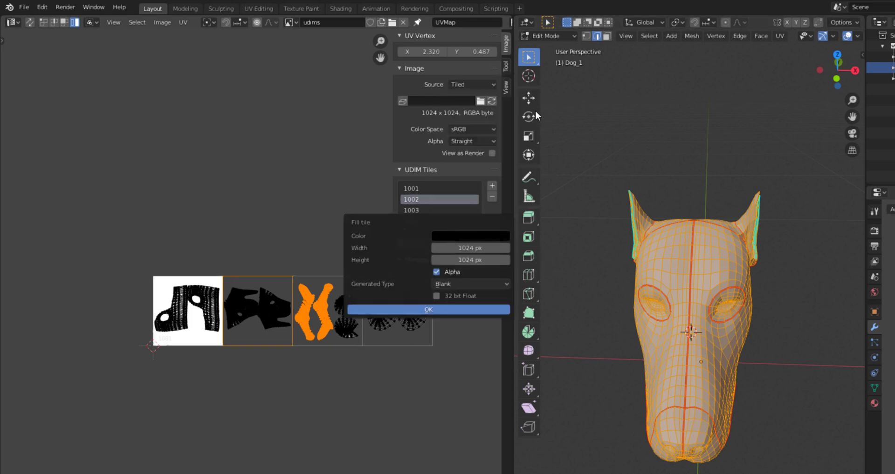
click(480, 236)
drag(525, 117, 525, 80)
drag(482, 123, 492, 142)
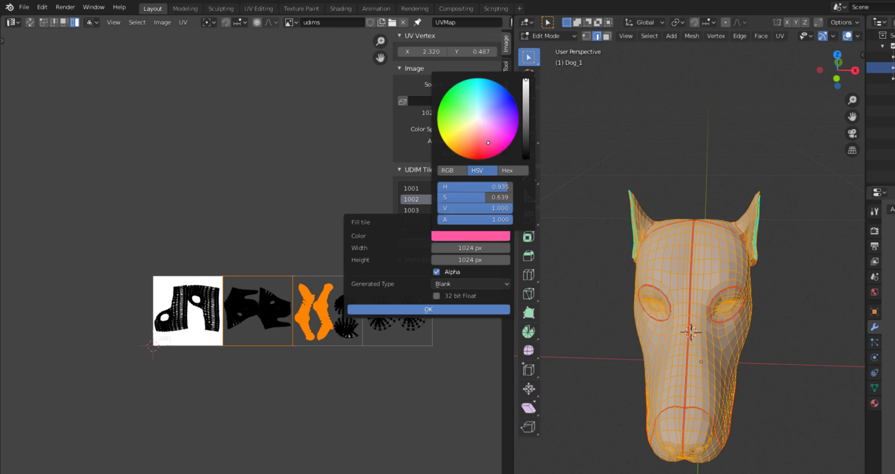
click(424, 310)
Fill tile 1003 with a solid light green colour at 1024 x 1024 px
click(419, 211)
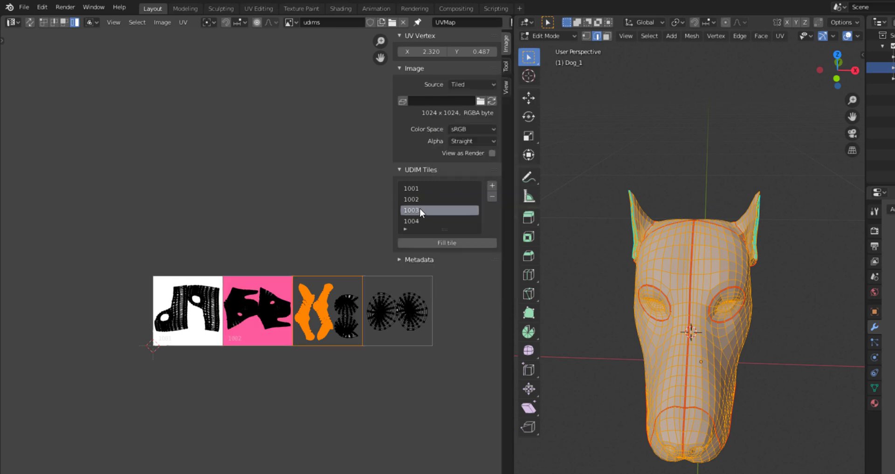
click(444, 243)
click(515, 233)
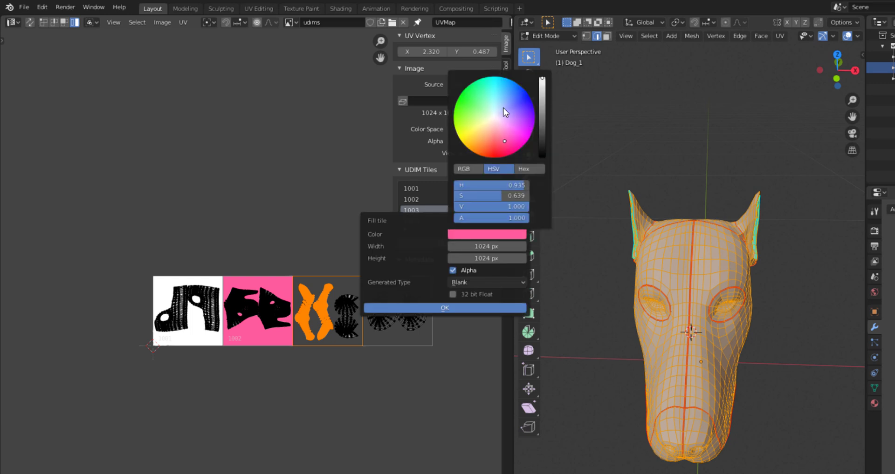
drag(503, 113, 471, 109)
click(478, 309)
Fill tile 1004 with another solid colour picked from the colour wheel at 1024 x 1024 px
click(431, 222)
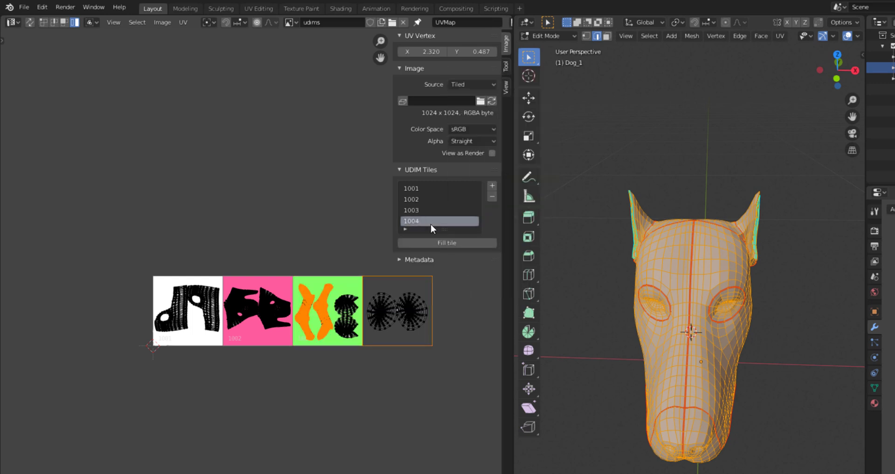
click(449, 241)
click(493, 233)
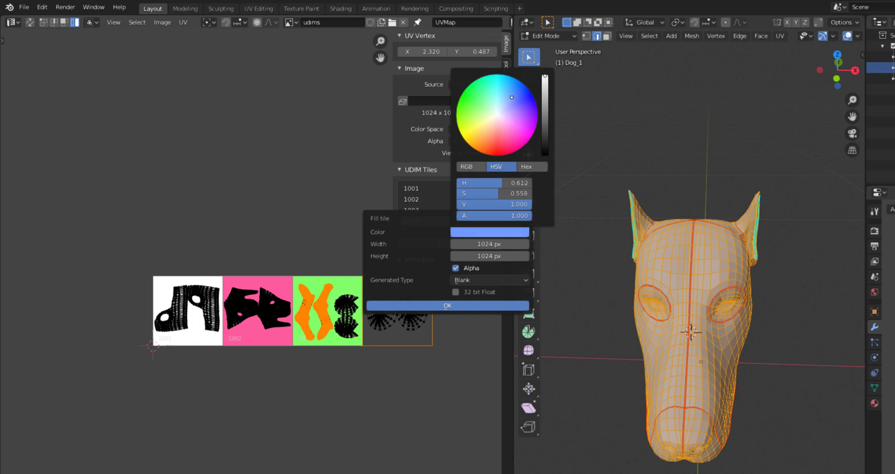
click(497, 141)
click(422, 307)
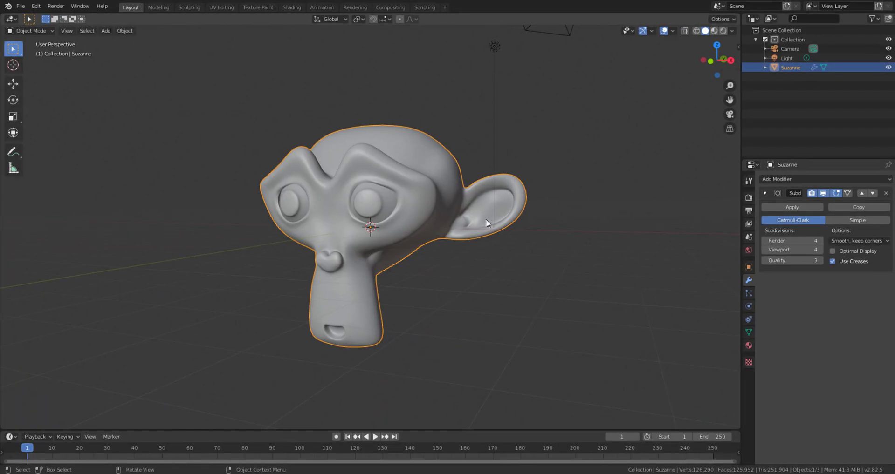
Open the Texture Paint workspace for Suzanne and create a blank black 1024 x 1024 px image named Untitled
click(258, 7)
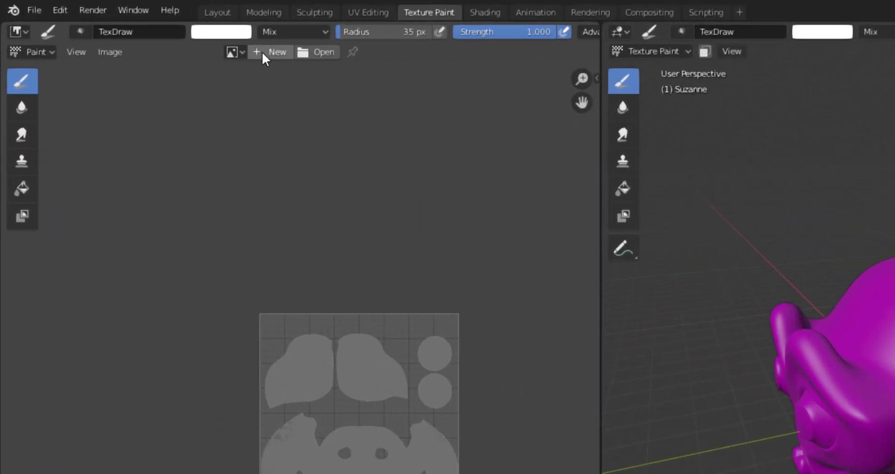
click(154, 30)
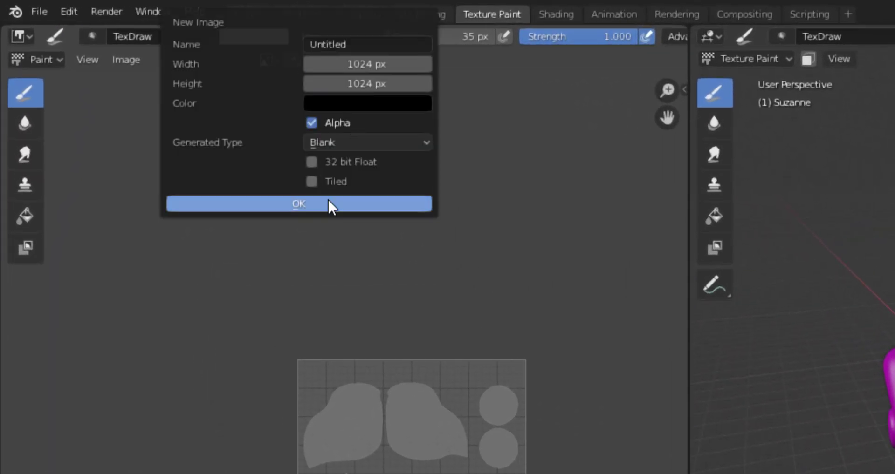
click(331, 203)
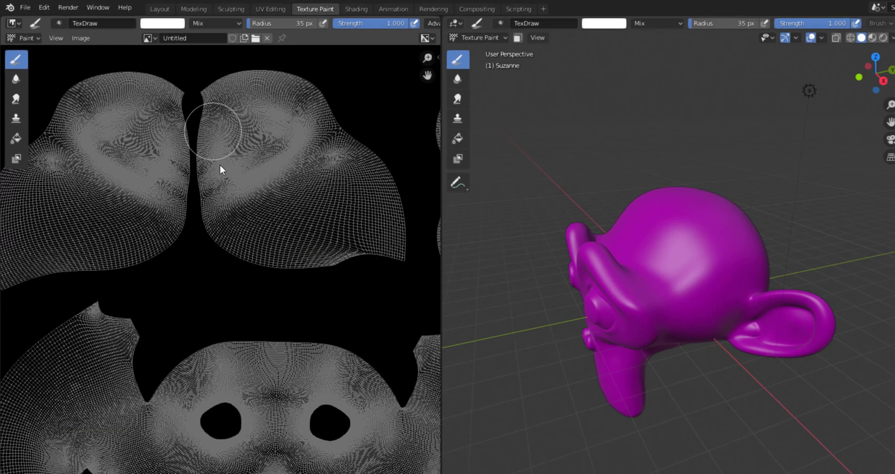
scroll(220, 165, down, 14)
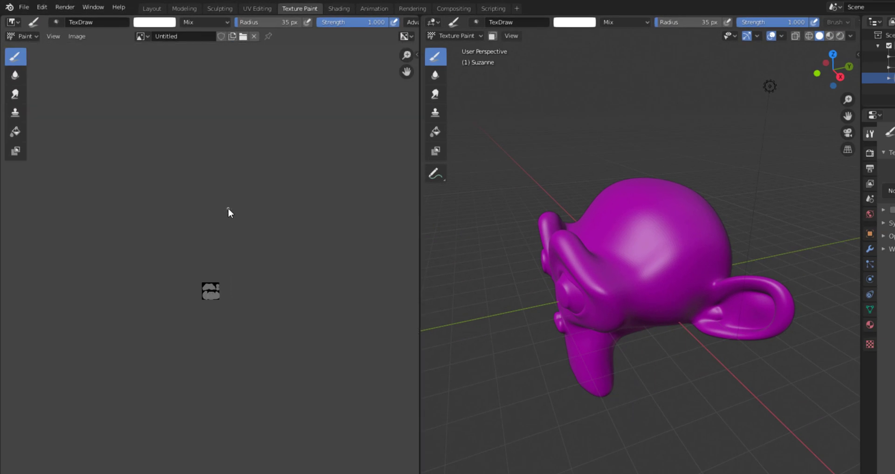
scroll(240, 219, up, 14)
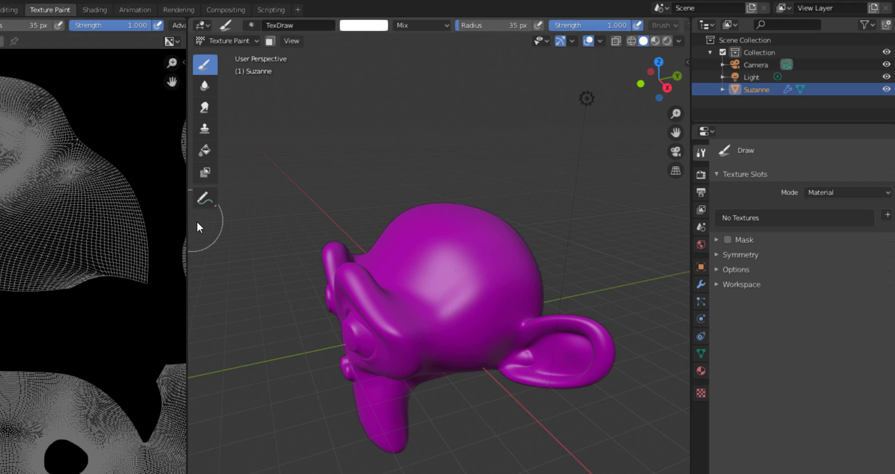
Set the texture slot mode to Single Image and assign the Untitled image as Suzanne's paint texture
click(844, 194)
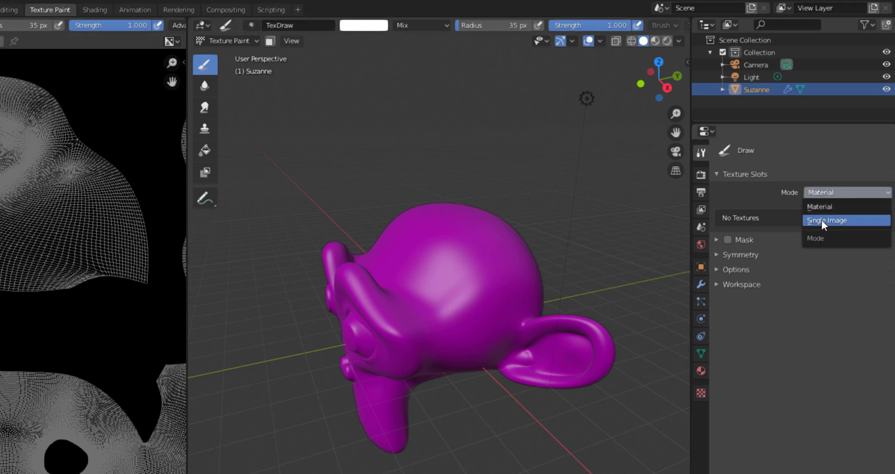
click(822, 220)
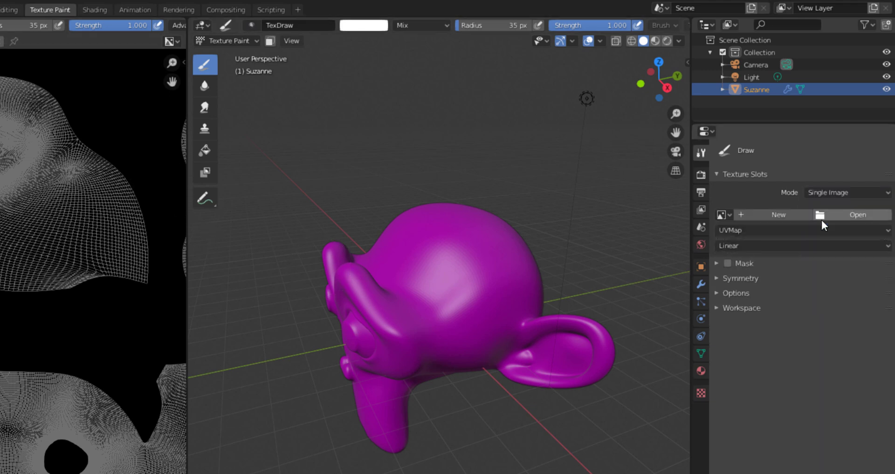
click(726, 214)
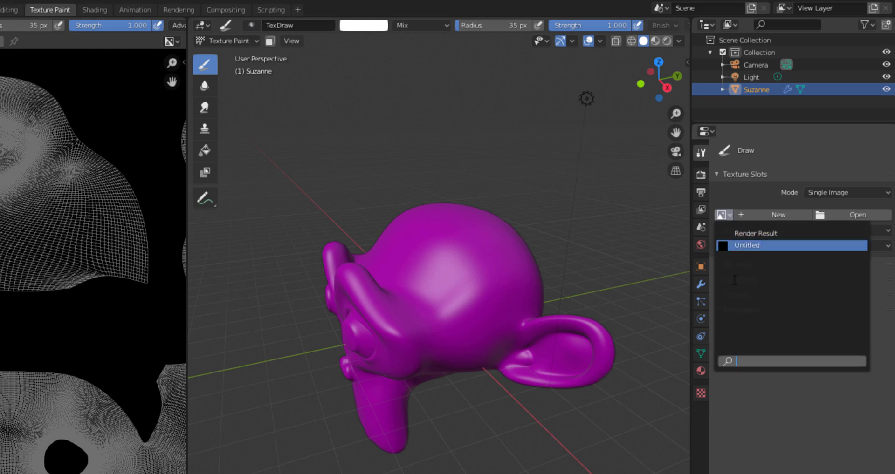
click(742, 245)
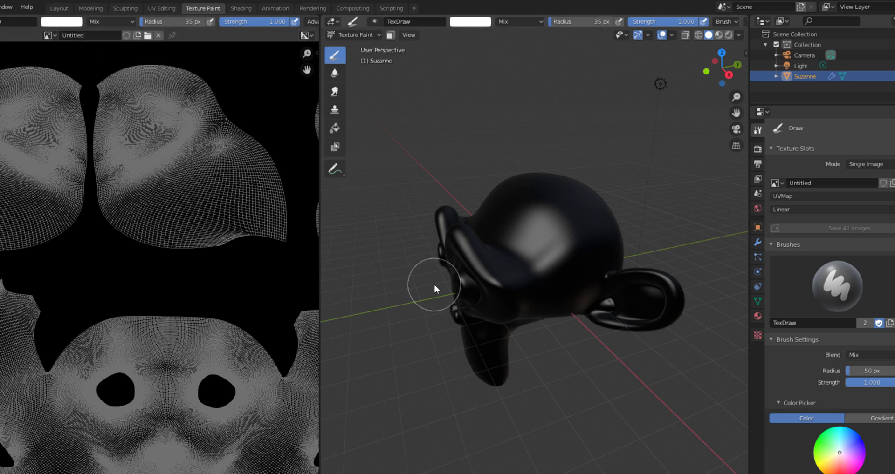
Paint white over Suzanne's face from the front with the TexDraw brush at 35 px radius and full strength
mouse_move(571, 303)
middle_down()
mouse_move(598, 315)
mouse_move(577, 320)
mouse_move(577, 234)
middle_up()
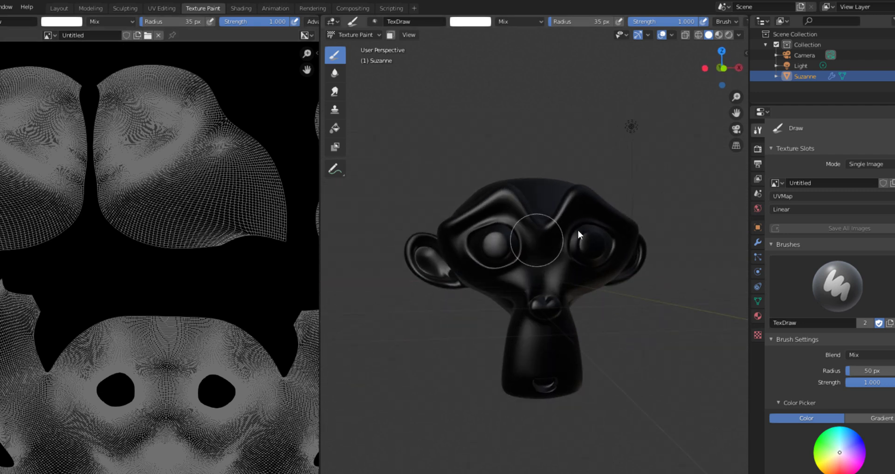
mouse_move(578, 230)
mouse_down()
mouse_move(563, 224)
mouse_move(467, 279)
mouse_move(511, 260)
mouse_move(471, 289)
mouse_move(565, 291)
mouse_up()
mouse_move(521, 379)
mouse_down()
mouse_move(527, 366)
mouse_move(542, 369)
mouse_move(558, 273)
mouse_up()
drag(544, 240, 581, 222)
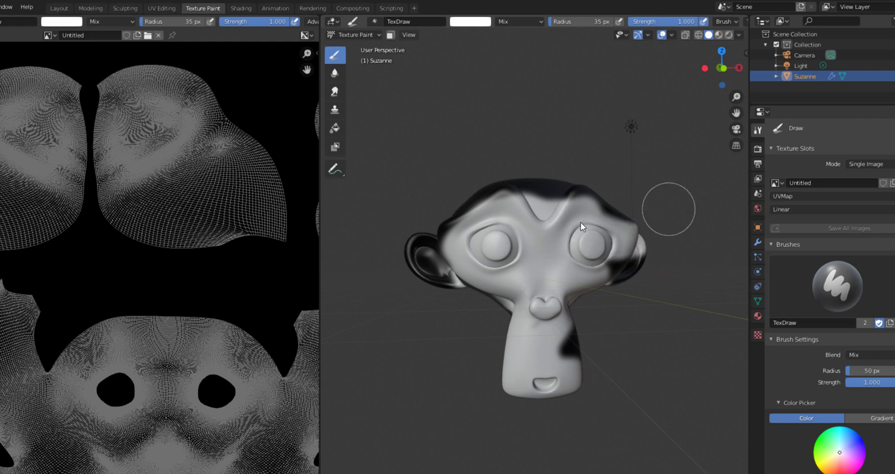
Paint white on the side of Suzanne's head and switch the texture slot mode to Material
mouse_move(581, 222)
middle_down()
mouse_move(572, 305)
mouse_move(529, 275)
middle_up()
drag(535, 261, 512, 295)
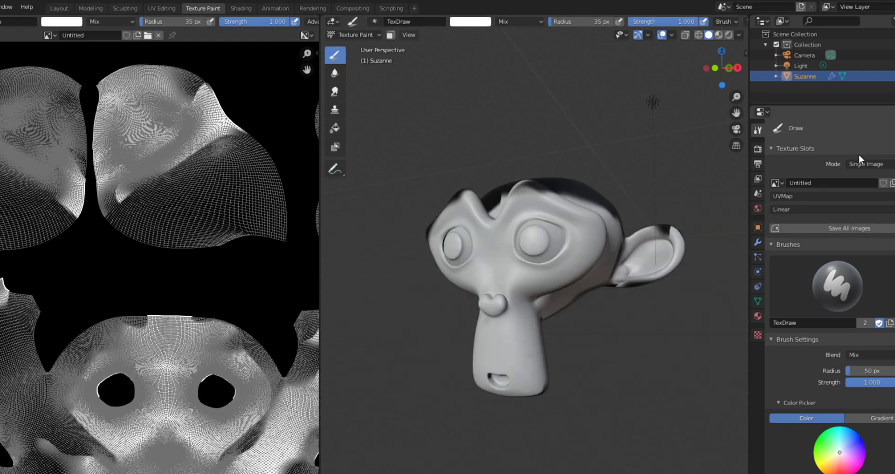
click(857, 158)
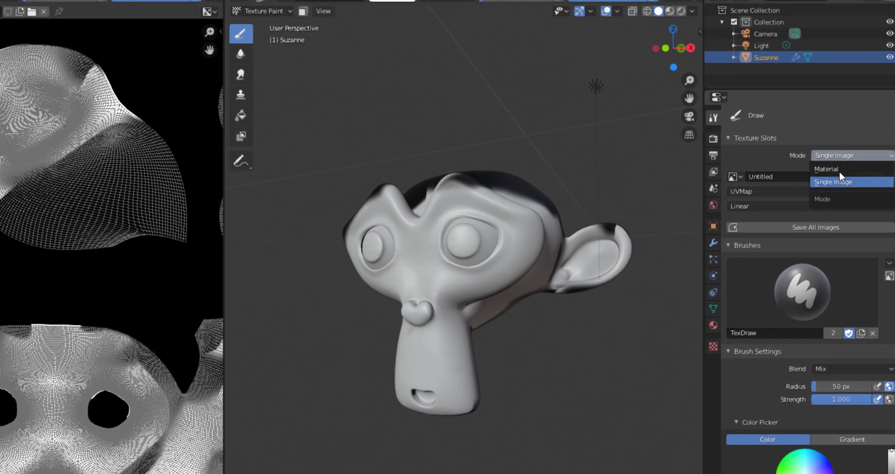
click(835, 167)
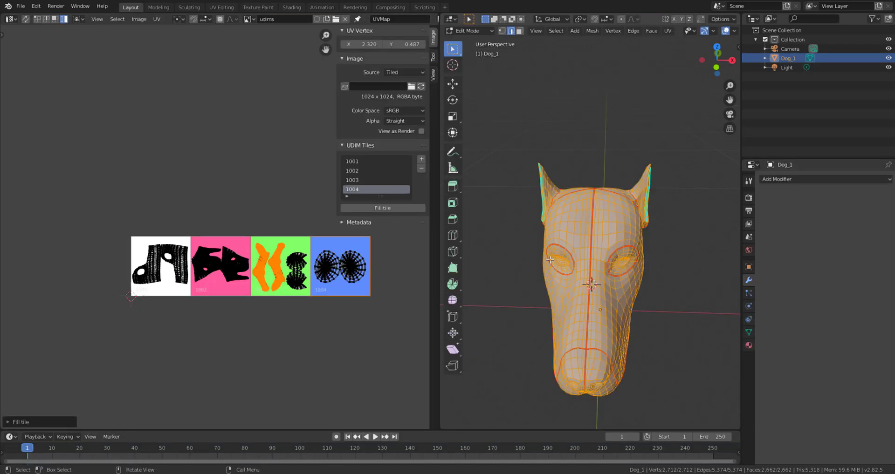
Go to the dog head scene with the UDIM tiles and switch Dog_1 from Edit Mode to Texture Paint mode
mouse_move(645, 292)
middle_down()
mouse_move(651, 233)
mouse_move(606, 252)
mouse_move(629, 258)
middle_up()
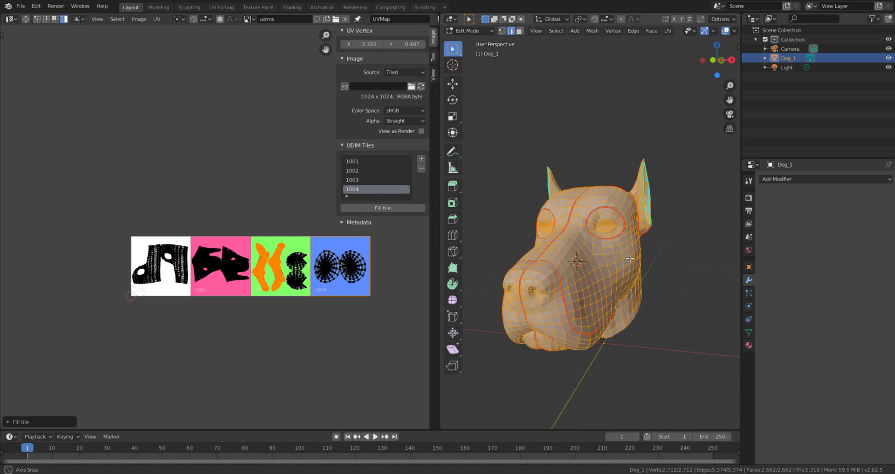
scroll(320, 258, down, 1)
scroll(321, 258, up, 3)
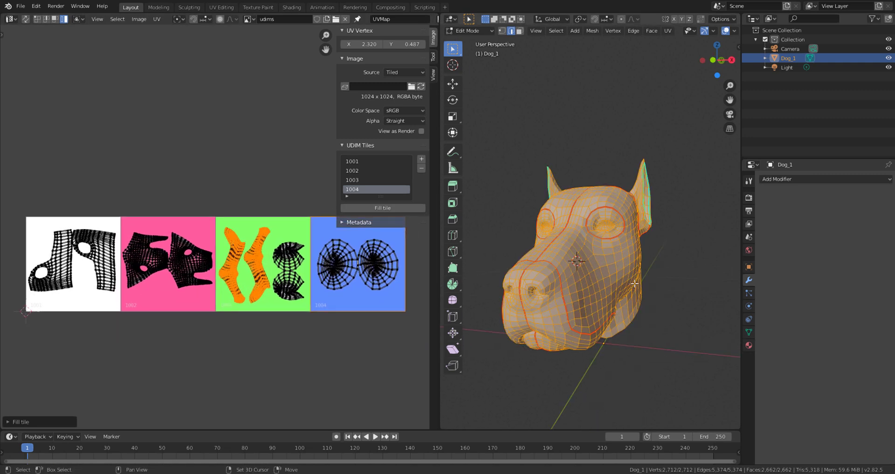
middle_drag(636, 283, 647, 263)
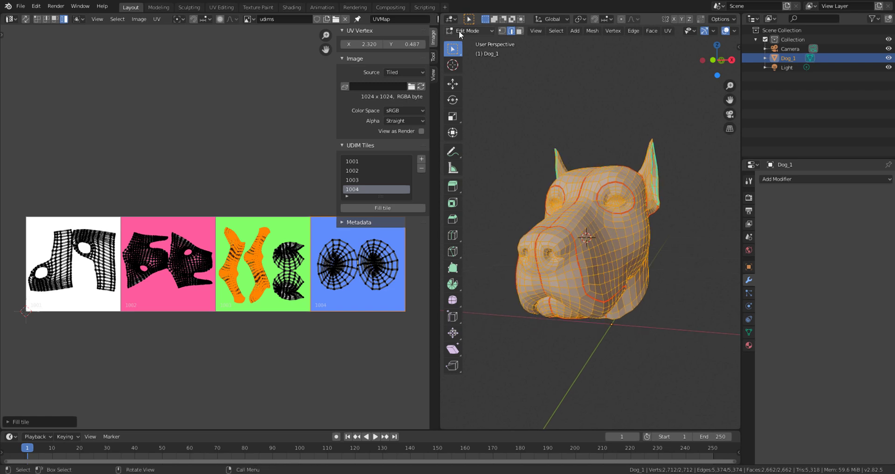
click(459, 30)
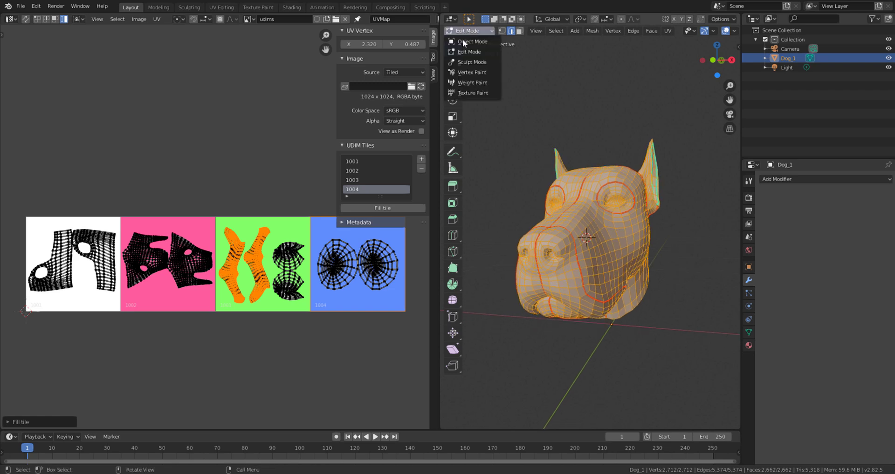
click(482, 94)
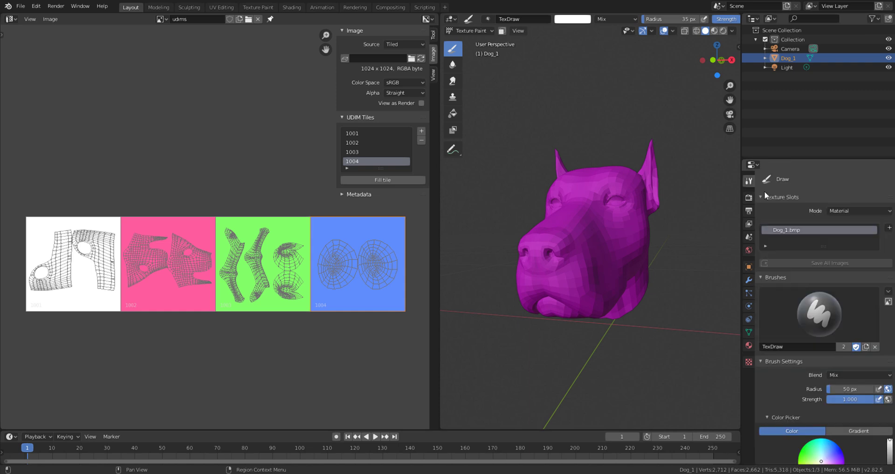
click(838, 208)
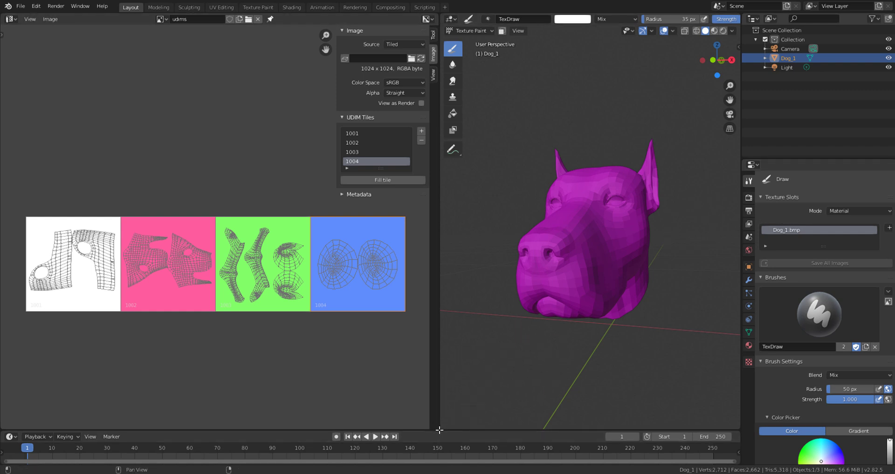
drag(6, 424, 140, 331)
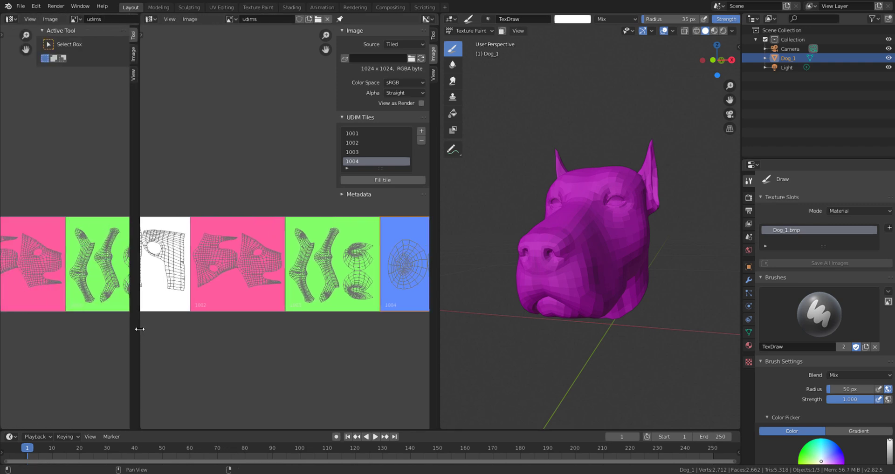
right_click(139, 331)
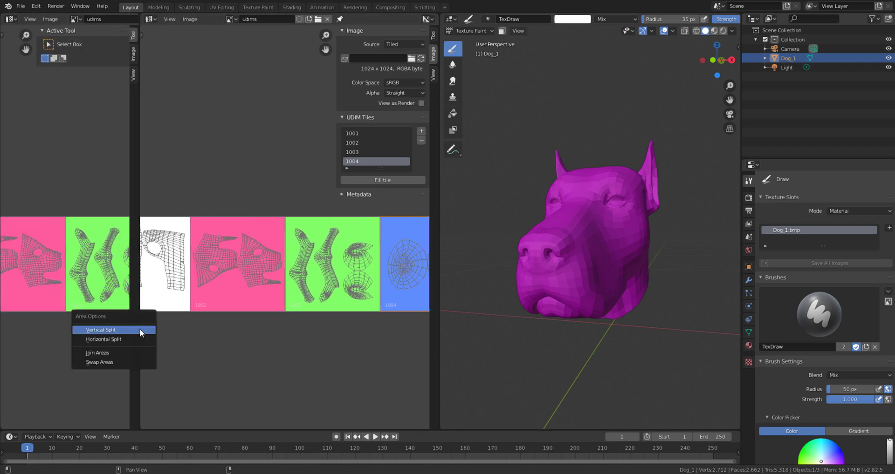
click(110, 353)
click(194, 339)
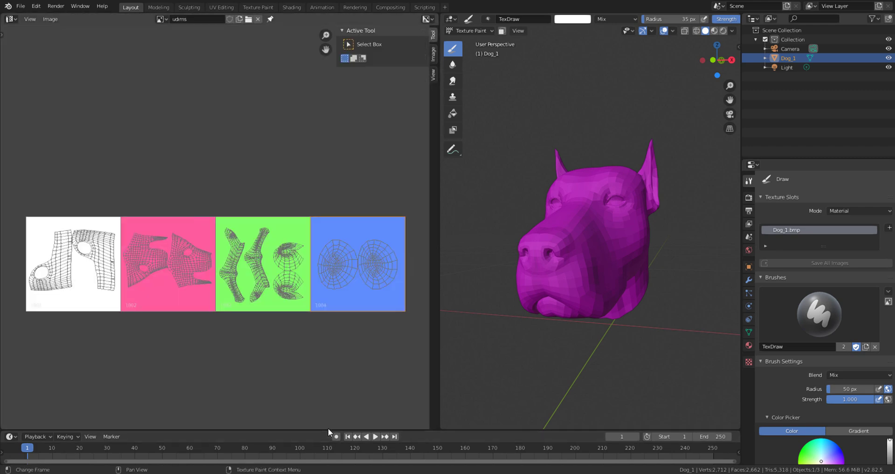
Enlarge the timeline area and turn it into a Shader Editor showing the dog head's material nodes
drag(329, 430, 324, 260)
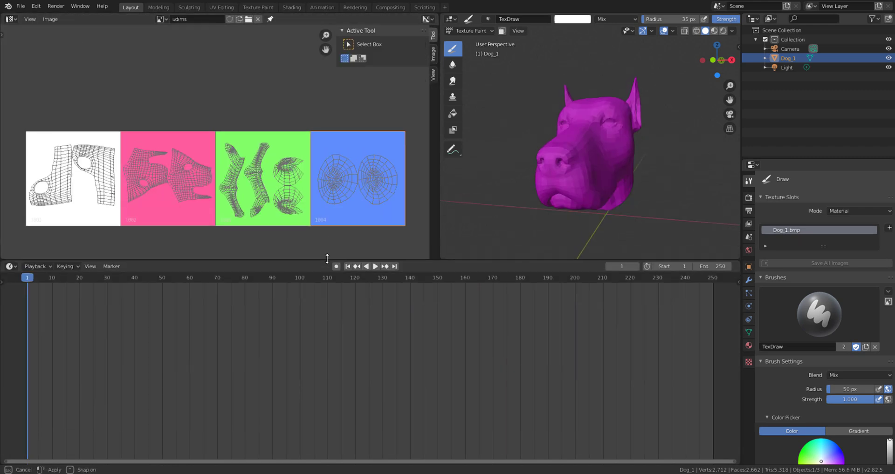
click(10, 266)
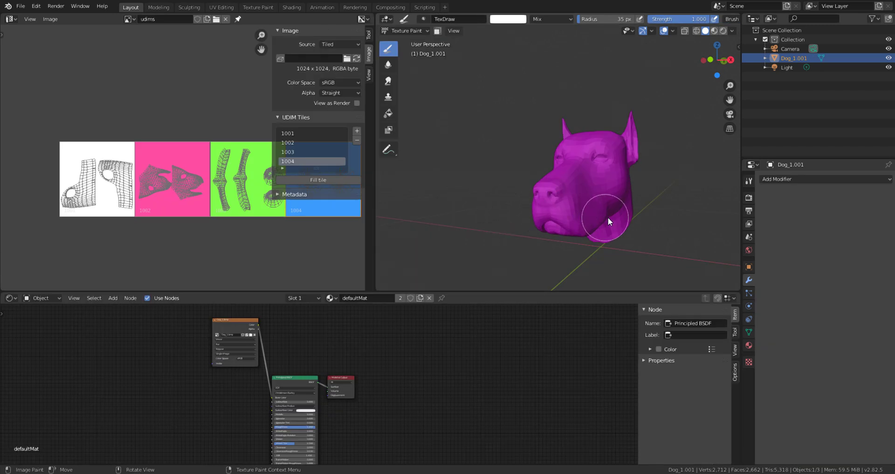
Examine the defaultMat node tree with its Dog_1.bmp image texture node, and the material's surface properties
middle_drag(608, 217, 628, 218)
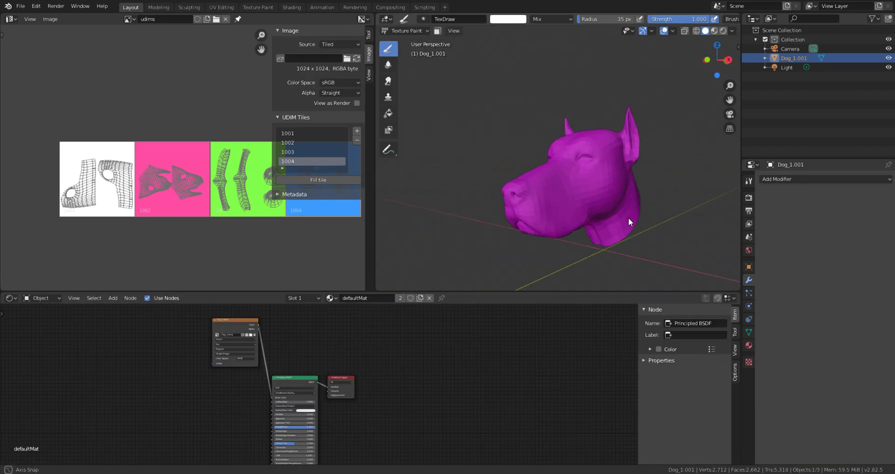
scroll(320, 395, up, 6)
drag(245, 375, 283, 356)
scroll(393, 371, down, 3)
click(376, 371)
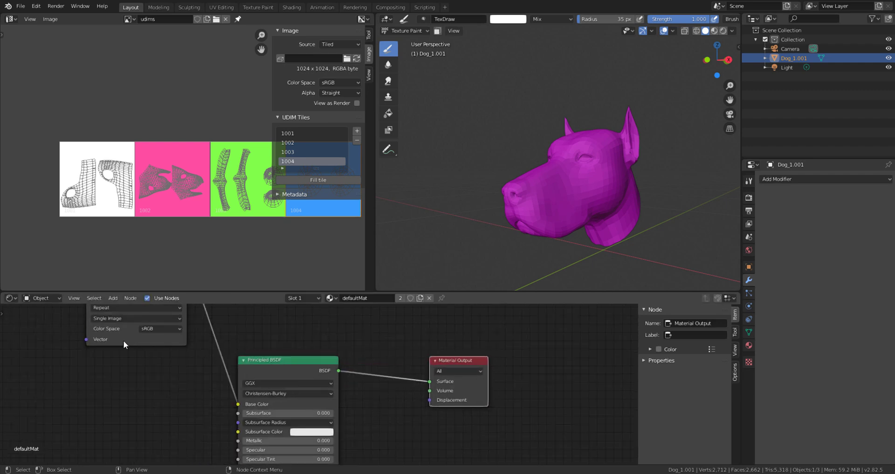
drag(125, 344, 126, 463)
scroll(265, 367, down, 2)
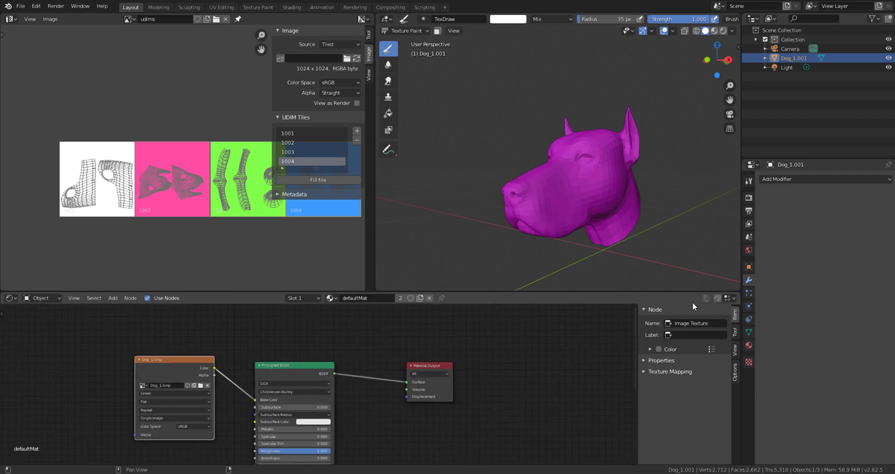
click(748, 347)
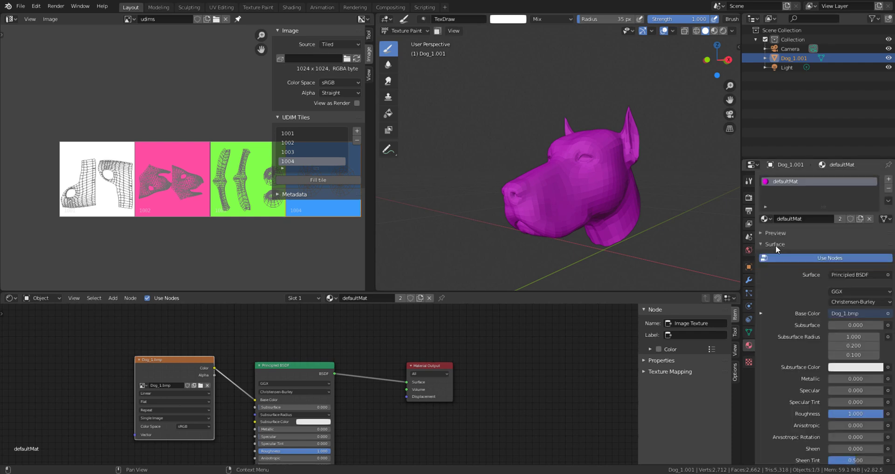
click(766, 217)
click(766, 219)
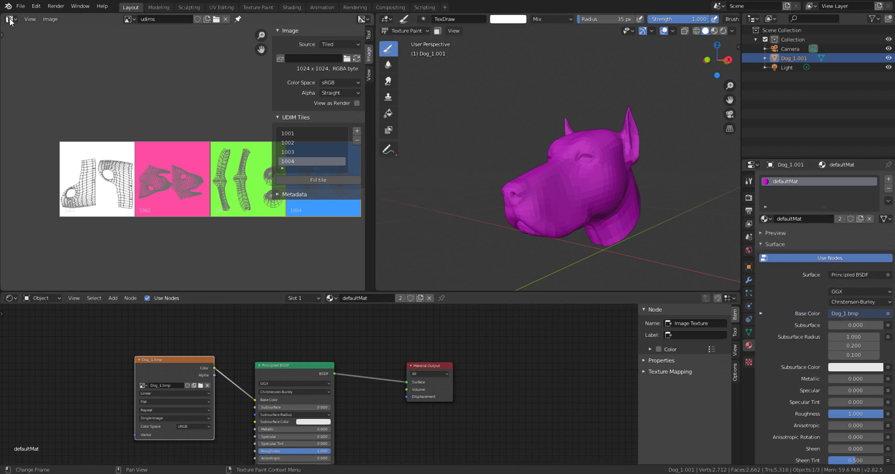
Save the UDIMS.blend file and set the image editor showing the udims tiles to Paint mode
key(ctrl+s)
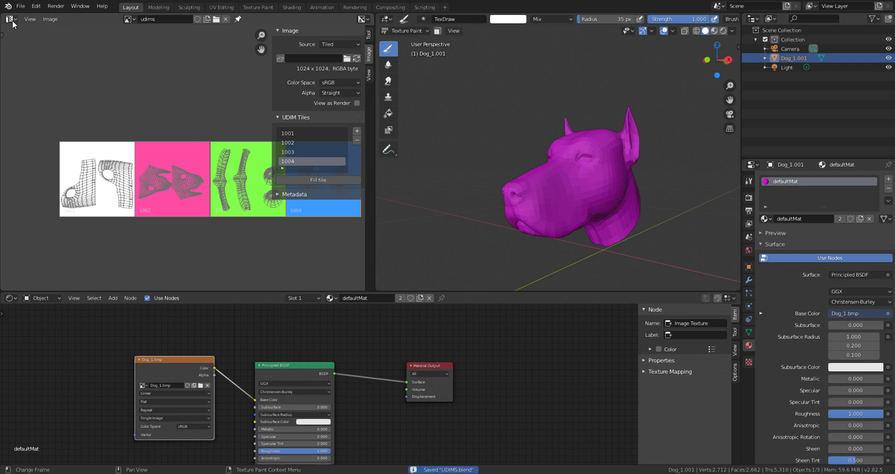
click(13, 22)
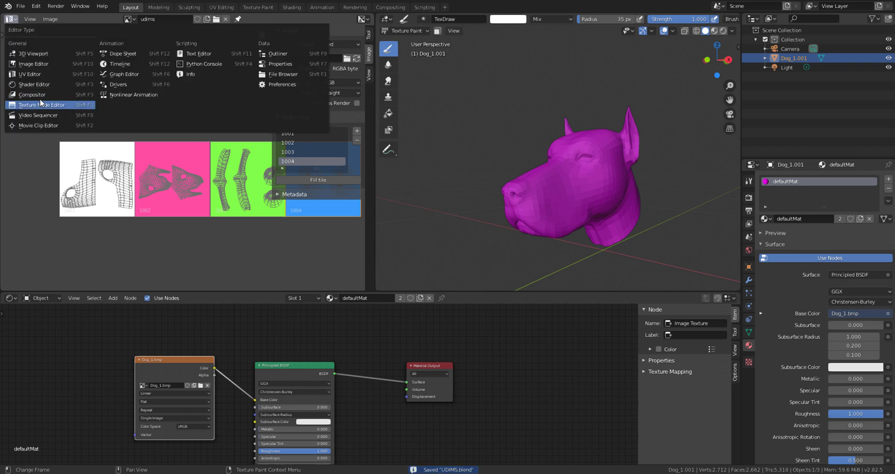
click(31, 62)
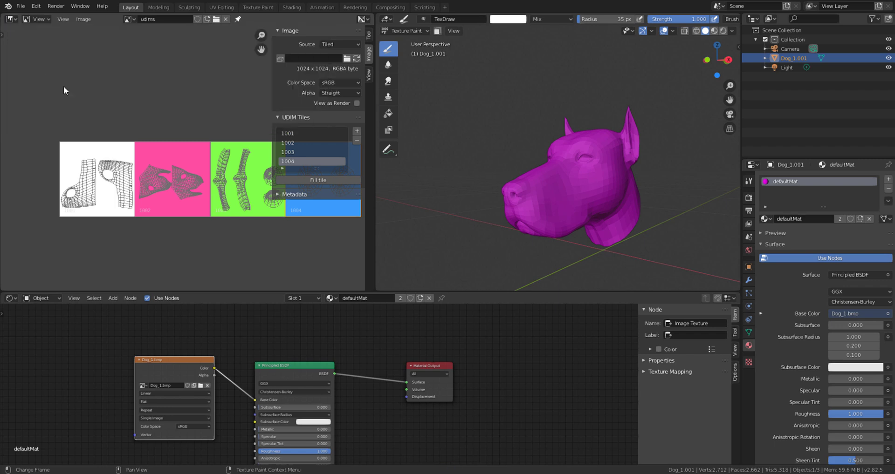
click(11, 18)
click(34, 20)
click(41, 40)
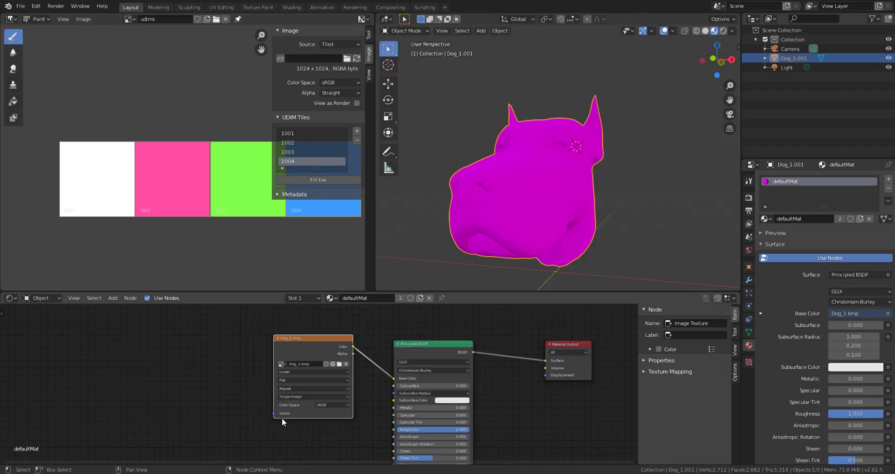
Assign the udims tiled image to the Image Texture node feeding the Base Color of defaultMat
drag(309, 341, 309, 356)
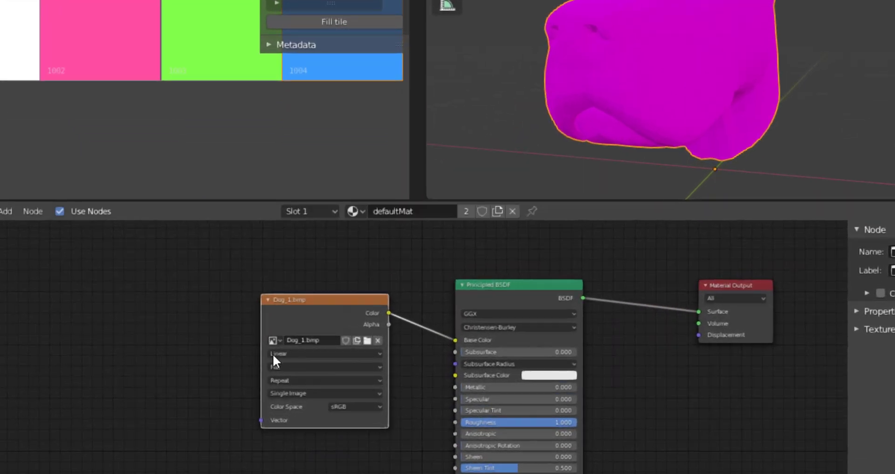
click(274, 341)
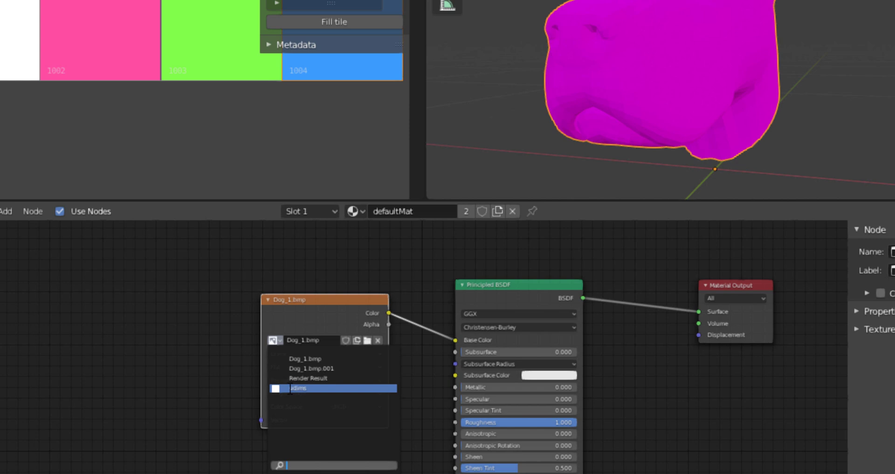
click(290, 389)
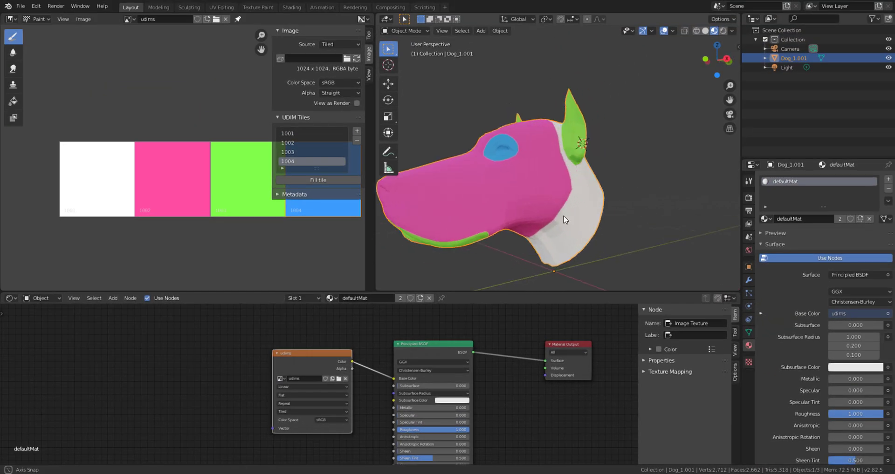
middle_drag(565, 220, 597, 181)
scroll(606, 173, down, 2)
scroll(597, 181, up, 2)
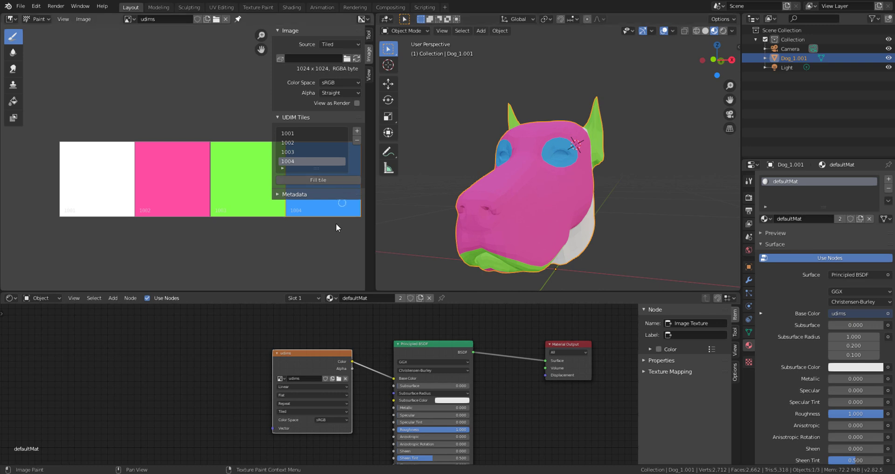
Choose a light orange colour for the TexDraw brush and enlarge its radius to 463 px
click(368, 34)
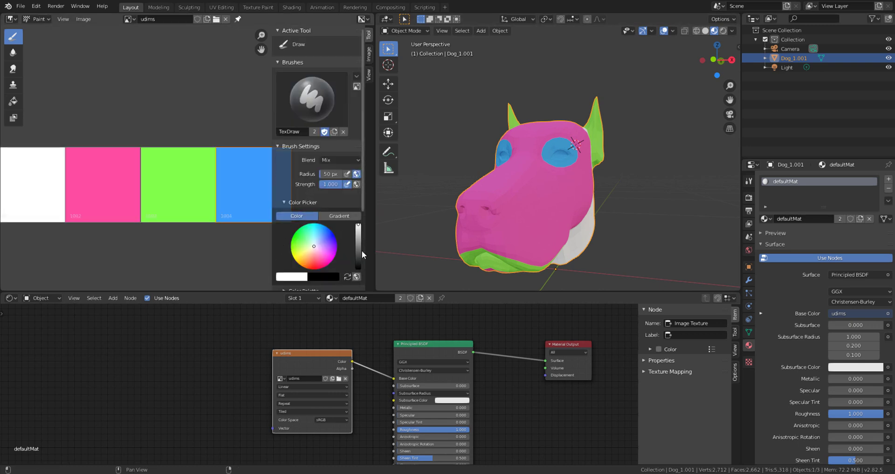
mouse_move(313, 246)
mouse_down()
mouse_move(312, 237)
mouse_move(307, 258)
mouse_up()
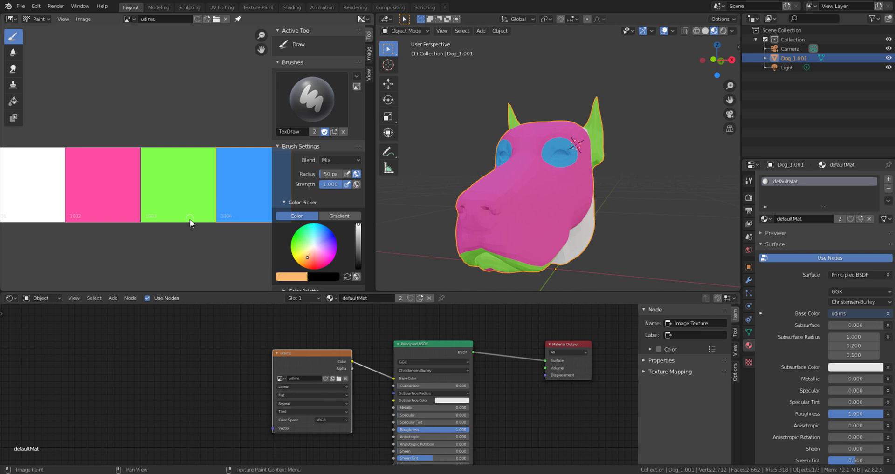
scroll(182, 218, down, 2)
scroll(171, 205, up, 2)
key(f)
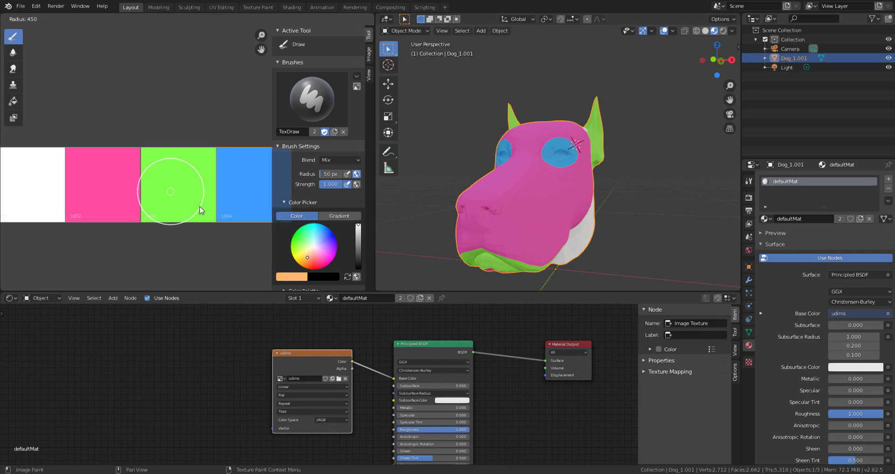
click(201, 205)
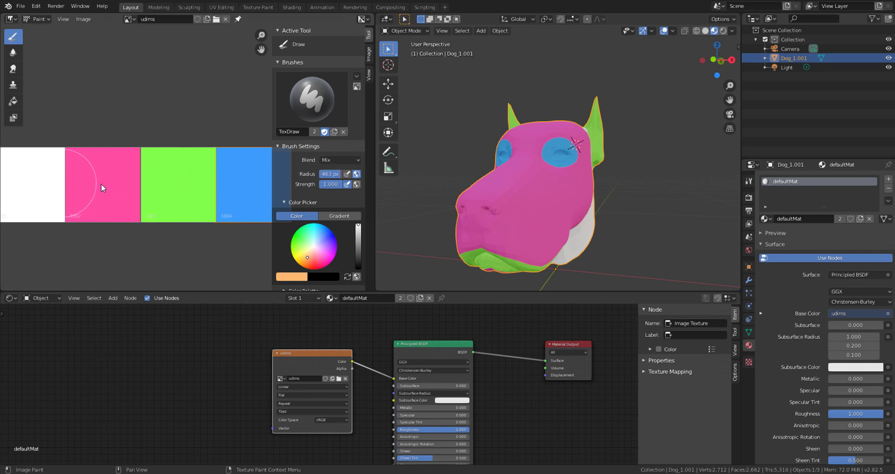
Paint a horizontal orange band across the UDIM tiles from the edge of 1001 to the start of 1004, and check the dog head
click(59, 183)
mouse_move(84, 183)
mouse_down()
mouse_move(127, 194)
mouse_move(84, 180)
mouse_up()
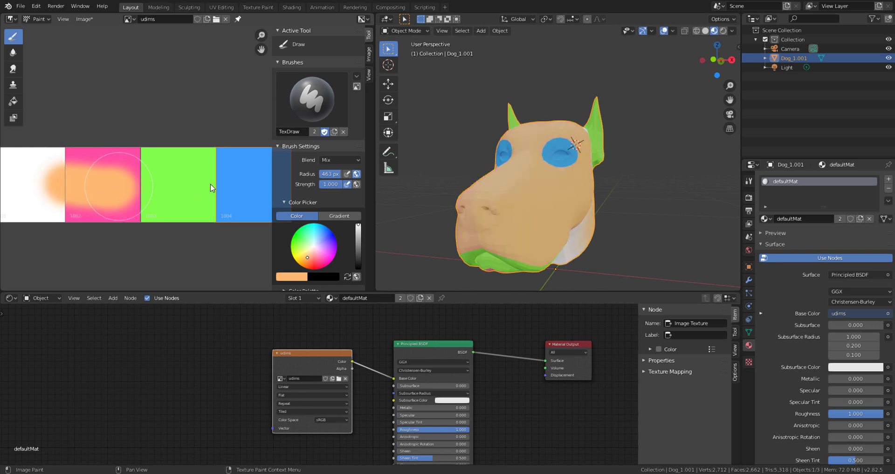
drag(119, 186, 157, 187)
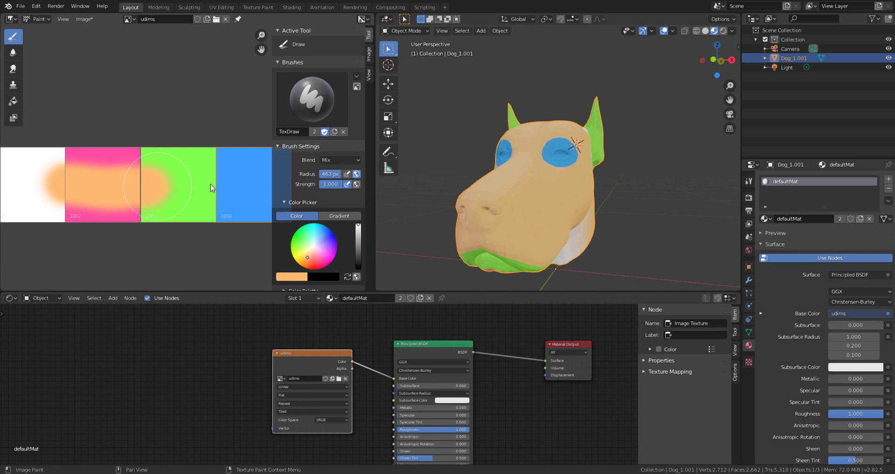
drag(212, 188, 213, 187)
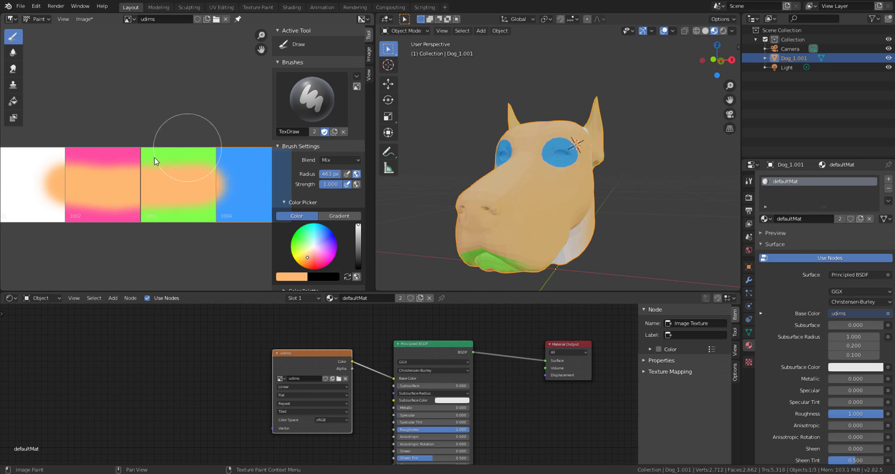
mouse_move(631, 206)
middle_down()
mouse_move(489, 205)
mouse_move(557, 231)
middle_up()
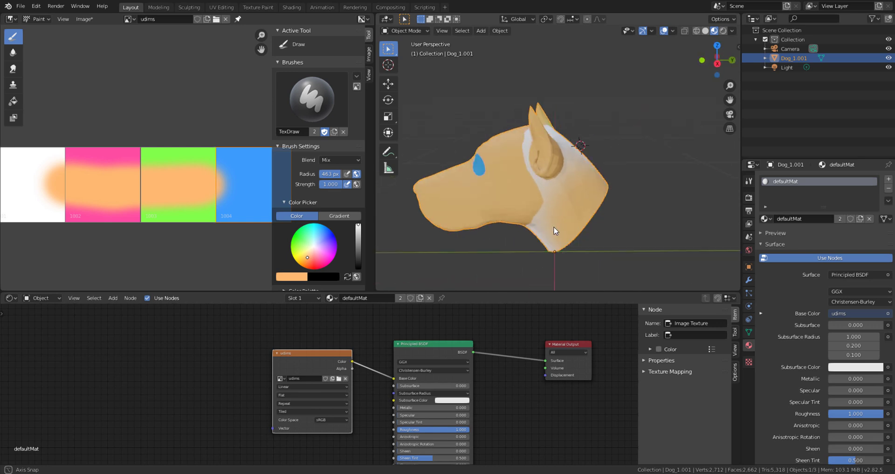
Switch the dog head from Object Mode to Texture Paint mode and inspect its painted surface from both sides
scroll(558, 232, up, 5)
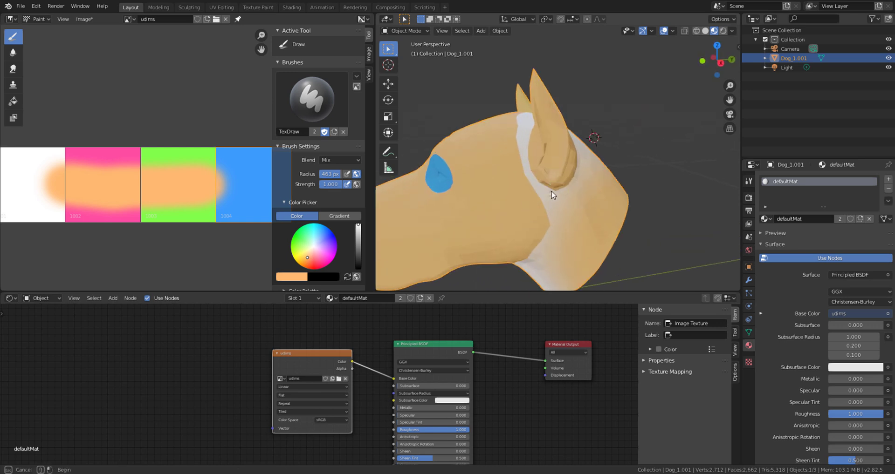
middle_drag(616, 144, 718, 133)
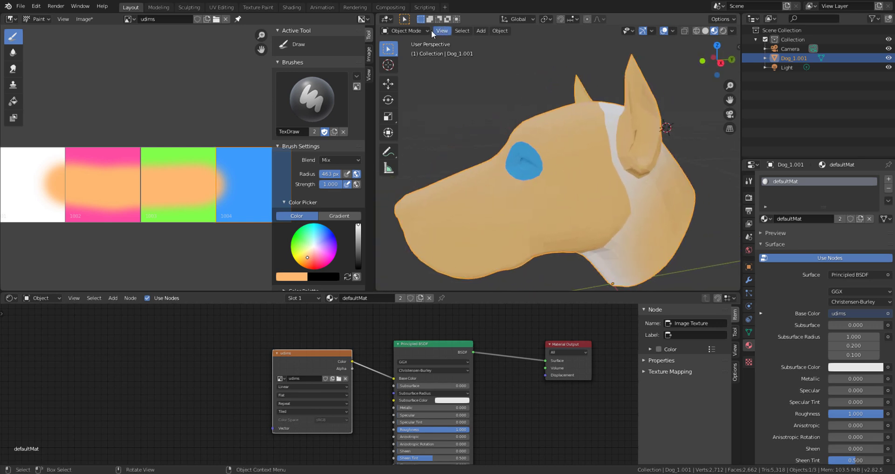
click(404, 31)
click(399, 91)
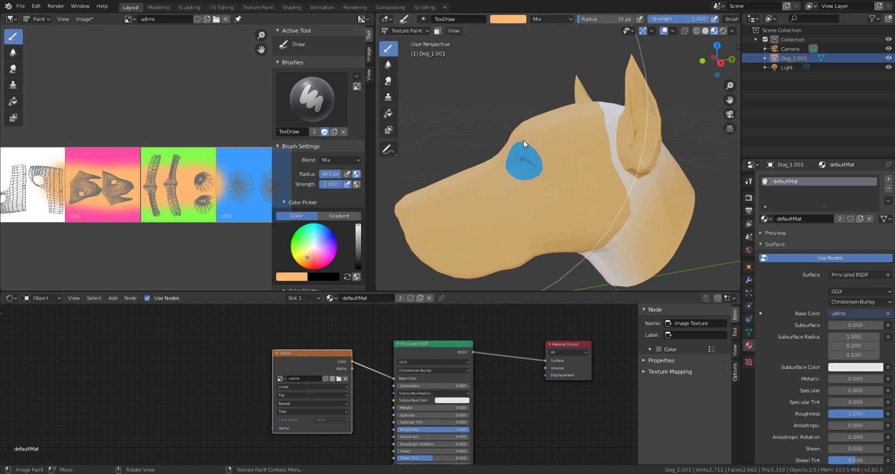
middle_drag(647, 159, 606, 156)
scroll(564, 155, down, 4)
scroll(564, 155, up, 2)
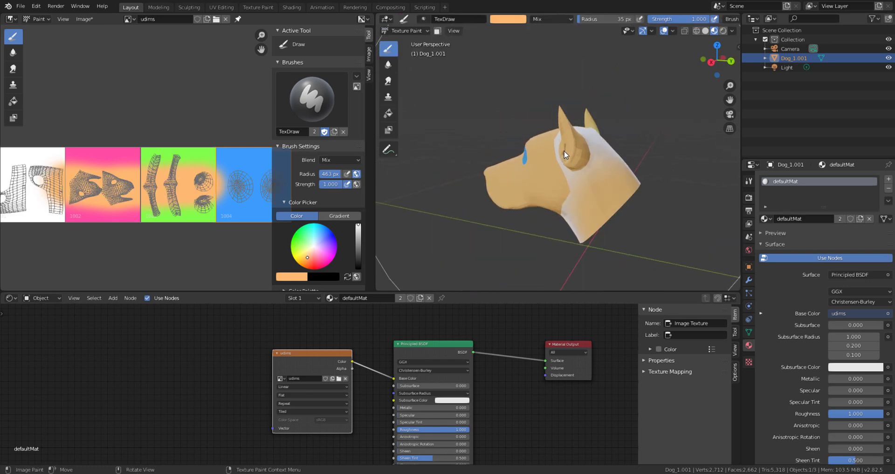
Sample a pale peach brush colour from the dog head, resize the brush and coat the whole head with it
key(s)
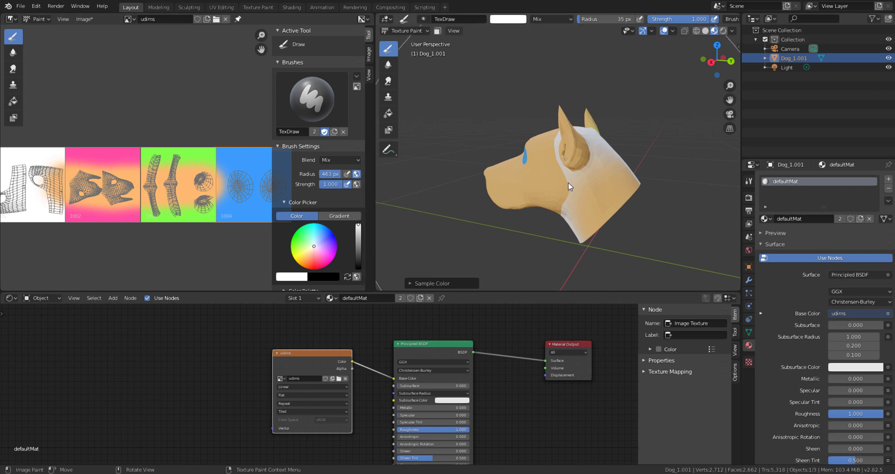
key(s)
key(f)
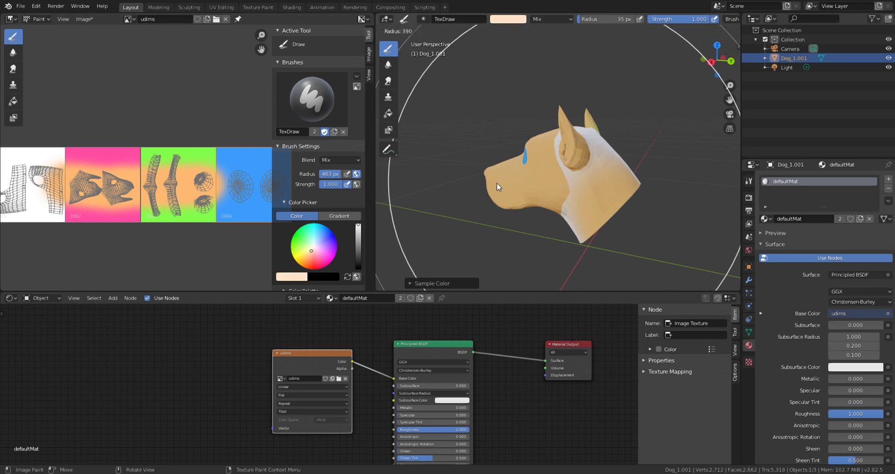
click(555, 183)
middle_drag(485, 165, 588, 181)
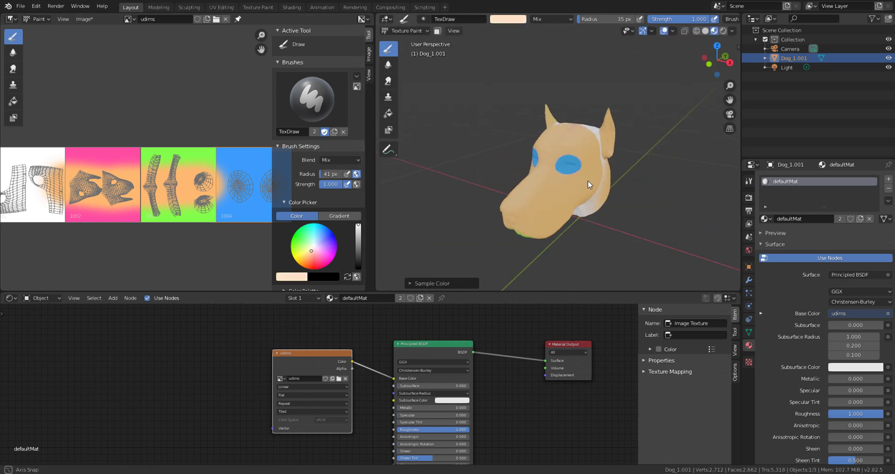
scroll(588, 181, up, 4)
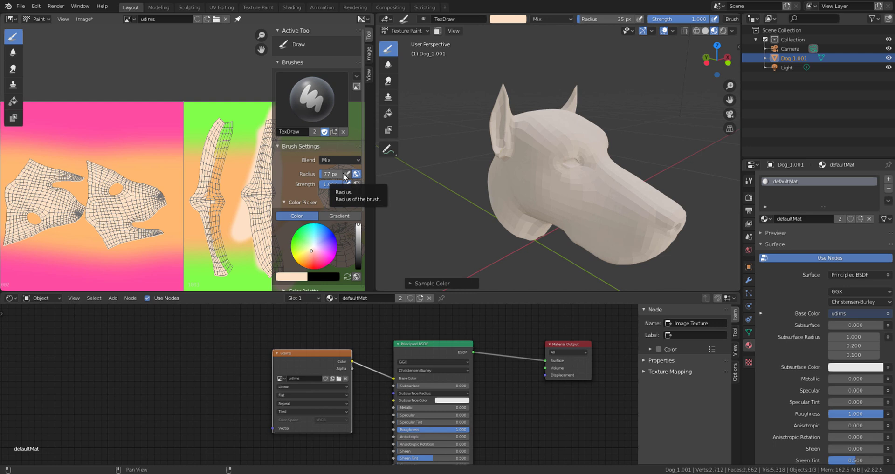
Set the brush stroke's dash ratio to 0.217
scroll(289, 186, down, 5)
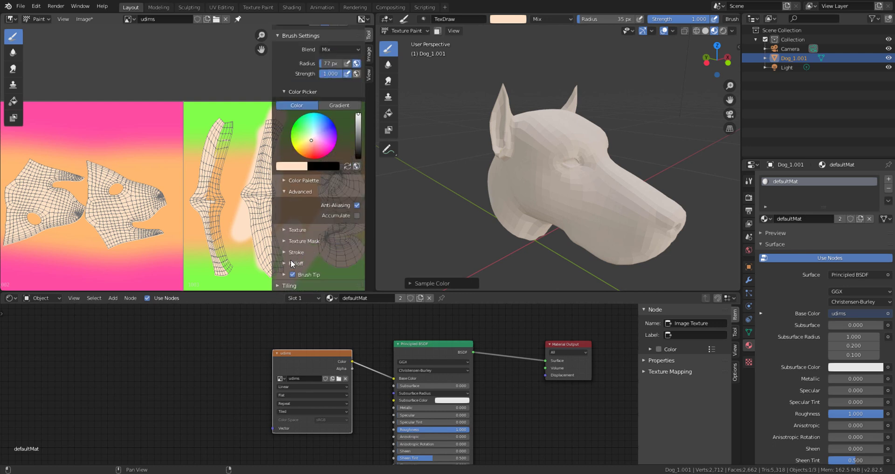
click(284, 252)
scroll(300, 242, down, 2)
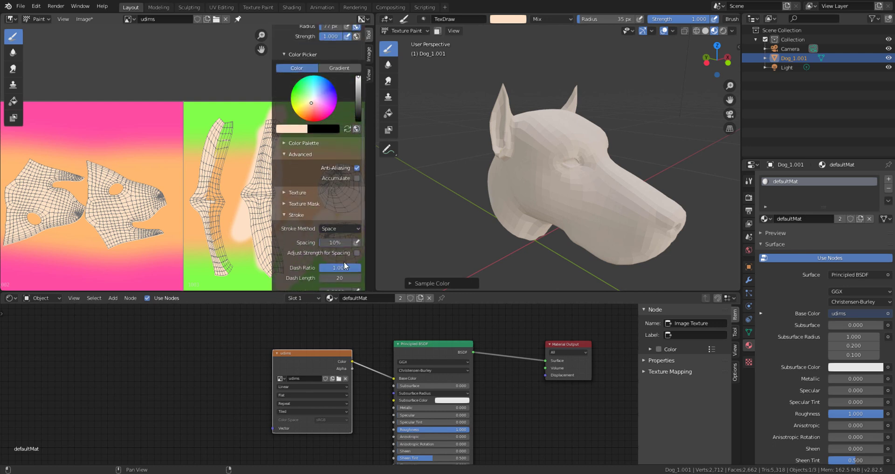
scroll(358, 271, down, 1)
drag(355, 249, 326, 249)
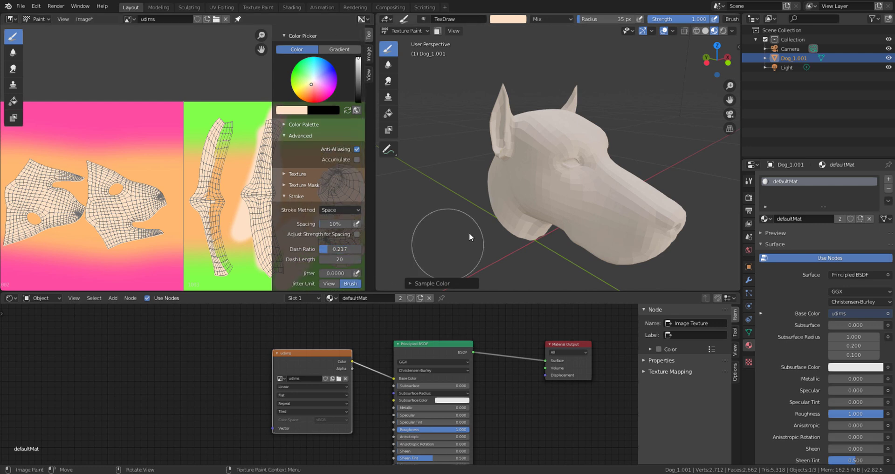
Shrink the TexDraw brush over the dog head and darken its colour to near black
middle_drag(526, 156, 568, 120)
scroll(555, 148, up, 4)
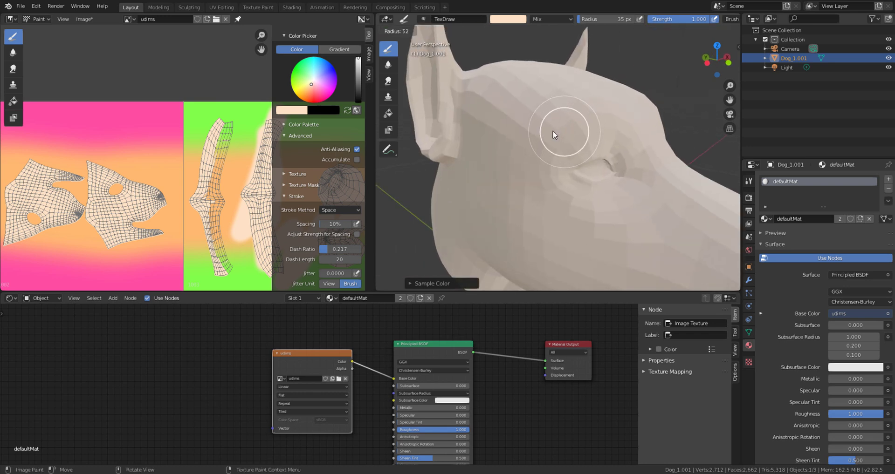
drag(360, 74, 358, 96)
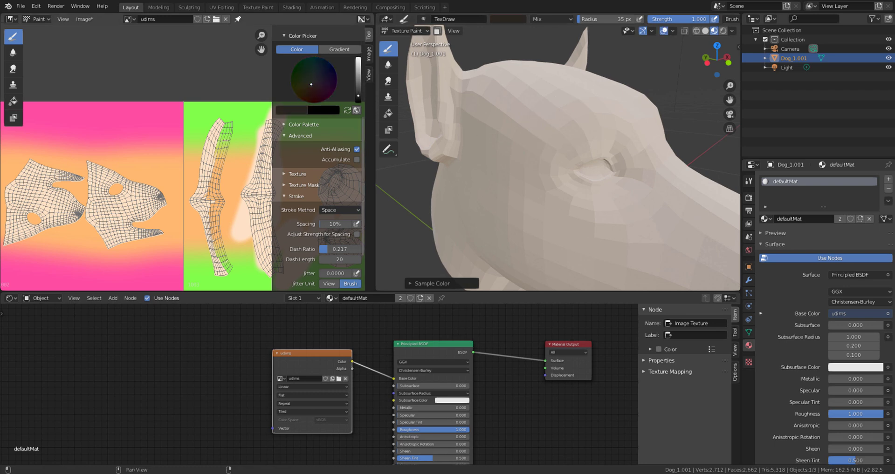
middle_drag(604, 128, 577, 88)
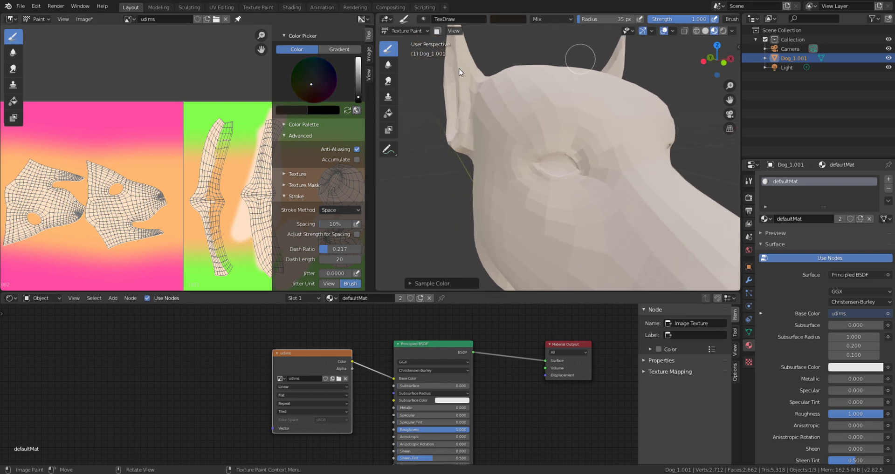
Widen the 3D viewport and enable X-axis mirror symmetry for painting, with the dog head seen from the front
drag(374, 159, 79, 159)
click(638, 19)
scroll(625, 109, down, 5)
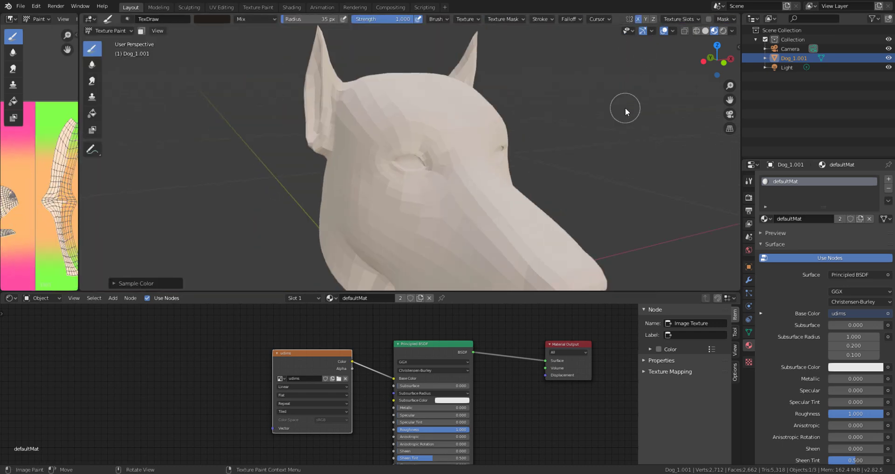
middle_drag(625, 109, 569, 170)
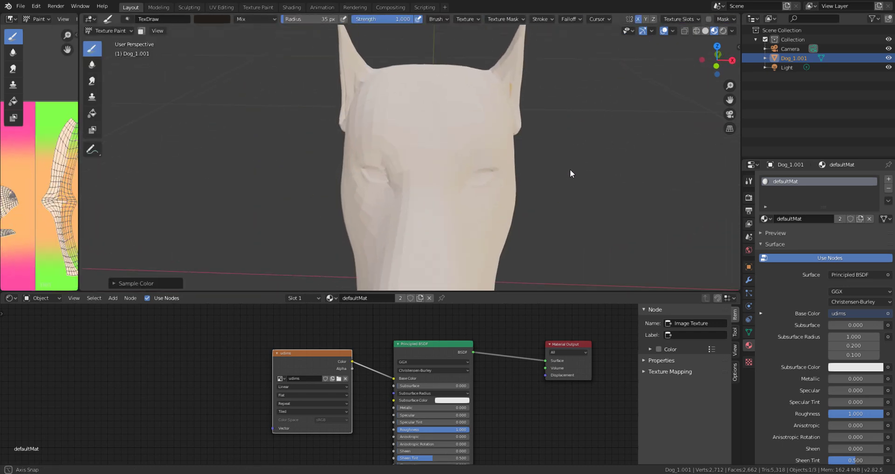
click(436, 149)
click(469, 113)
key(ctrl+z)
key(ctrl+z)
mouse_move(509, 148)
middle_down()
mouse_move(539, 180)
mouse_move(485, 168)
middle_up()
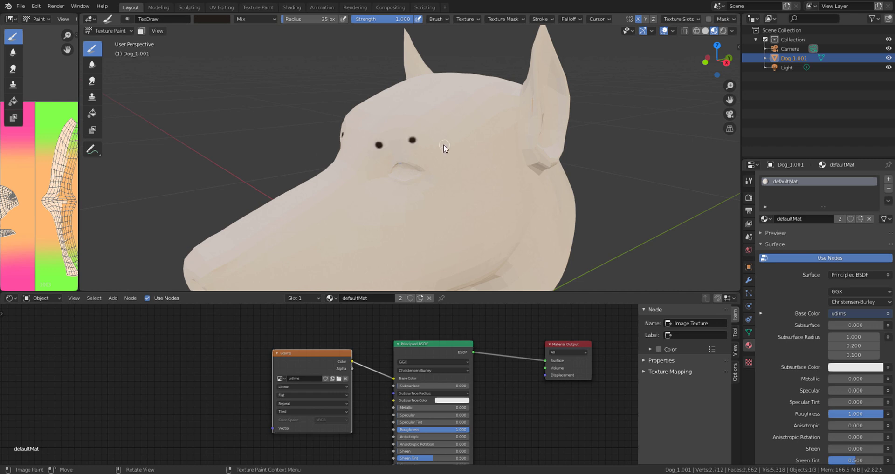
key(ctrl+z)
Paint a mirrored dark dashed line around the dog's eye and down the muzzle, and check the opposite side
drag(380, 142, 438, 140)
mouse_move(459, 173)
mouse_down()
mouse_move(435, 199)
mouse_move(391, 201)
mouse_up()
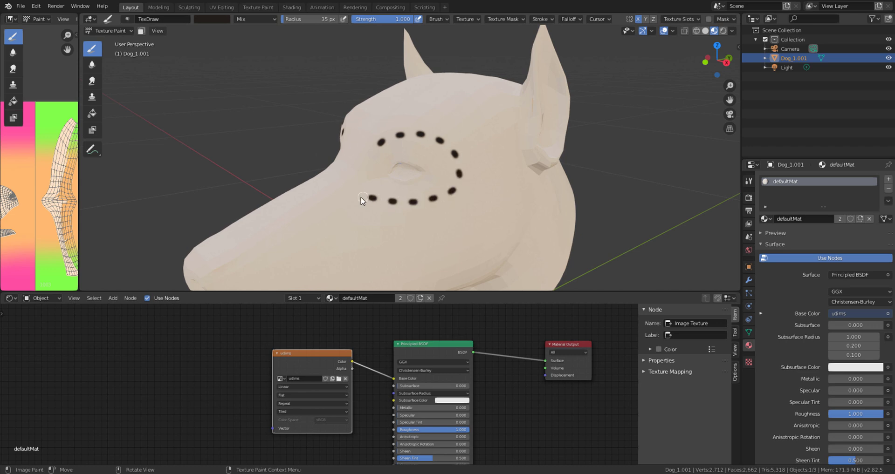
drag(362, 159, 223, 240)
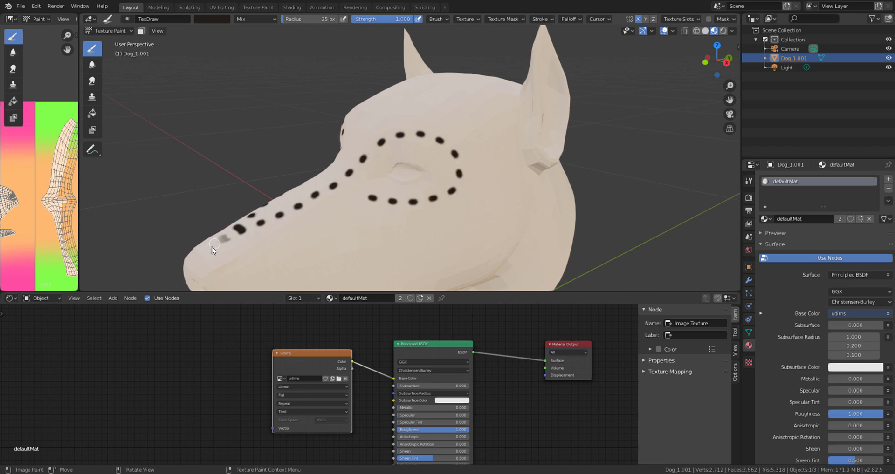
middle_drag(331, 153, 454, 188)
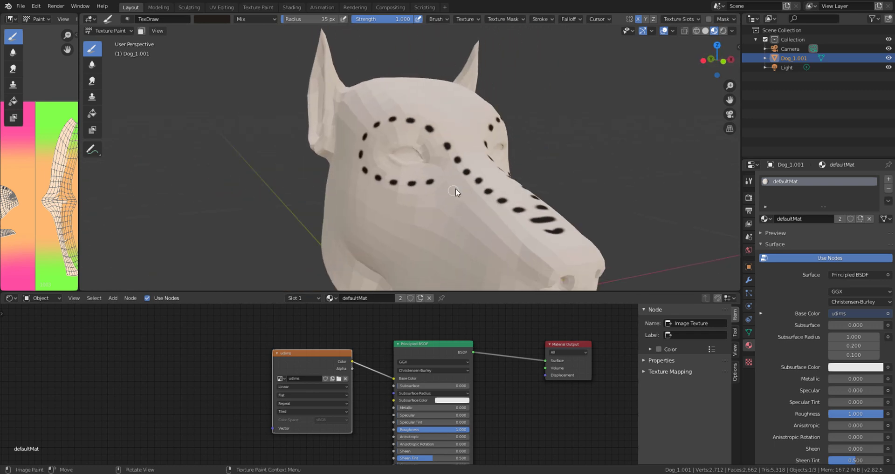
scroll(422, 177, down, 6)
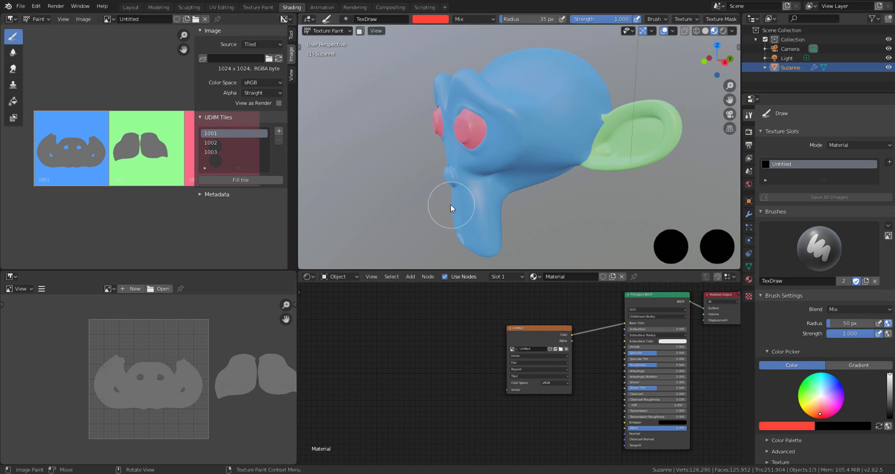
Connect the Color output of Suzanne's Untitled tiled image node to the Emission input of the Principled BSDF
mouse_move(450, 204)
middle_down()
mouse_move(401, 209)
mouse_move(451, 210)
mouse_move(455, 198)
mouse_move(522, 217)
mouse_move(516, 208)
mouse_move(547, 188)
mouse_move(554, 160)
middle_up()
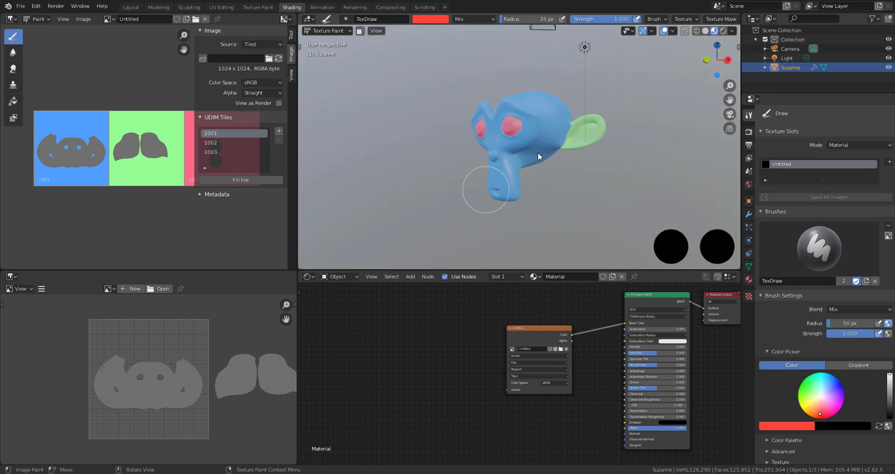
middle_drag(575, 409, 467, 434)
scroll(547, 379, up, 5)
drag(446, 329, 362, 322)
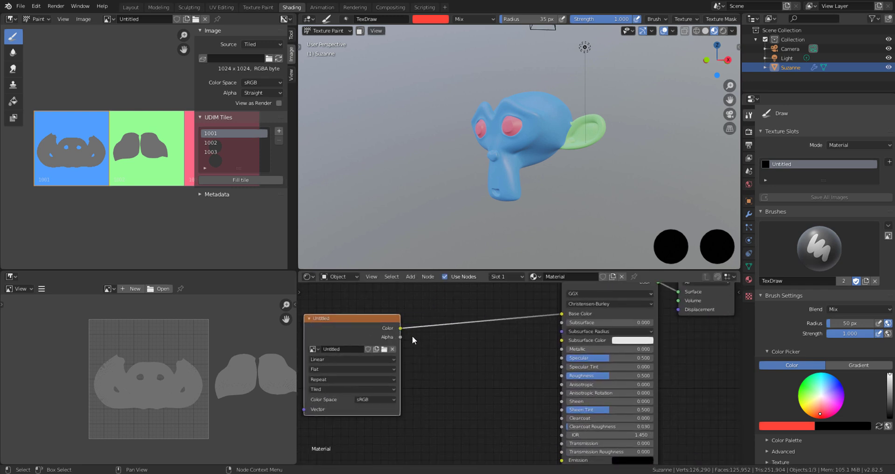
middle_drag(412, 336, 412, 320)
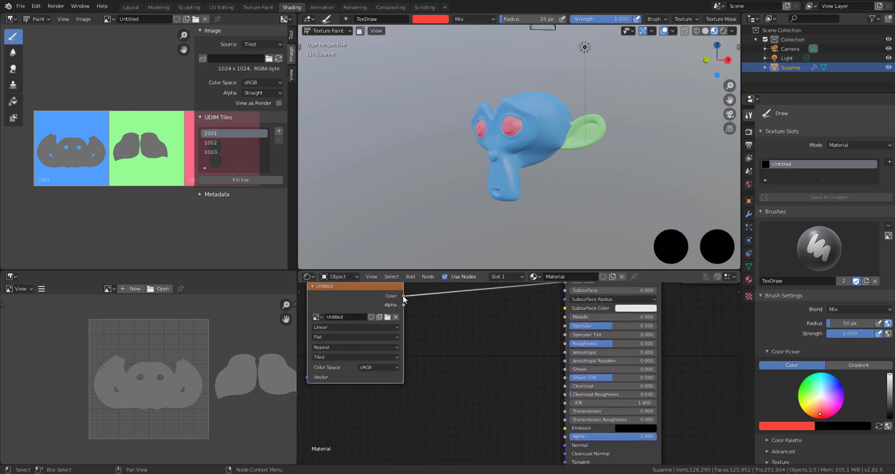
click(113, 19)
click(80, 52)
middle_drag(408, 295, 398, 309)
drag(394, 309, 555, 441)
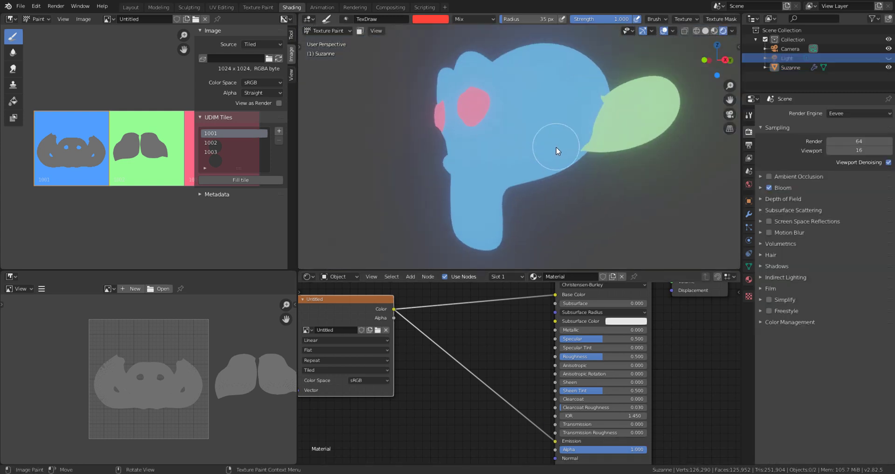
Toggle Eevee's Bloom repeatedly to compare Suzanne's glow, and leave it disabled
click(768, 188)
click(769, 188)
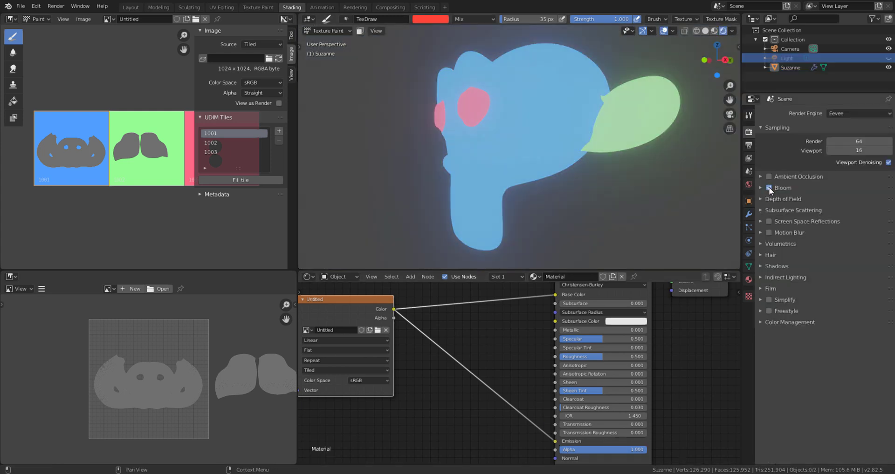
click(768, 188)
click(768, 188)
click(769, 188)
click(768, 188)
click(769, 187)
click(769, 187)
click(769, 187)
click(769, 188)
click(768, 187)
Remove the link from the image texture's Color output to the Emission input and view Suzanne from another angle
scroll(658, 165, down, 3)
ctrl+right_drag(471, 349, 439, 420)
middle_drag(440, 419, 500, 424)
middle_drag(566, 228, 595, 201)
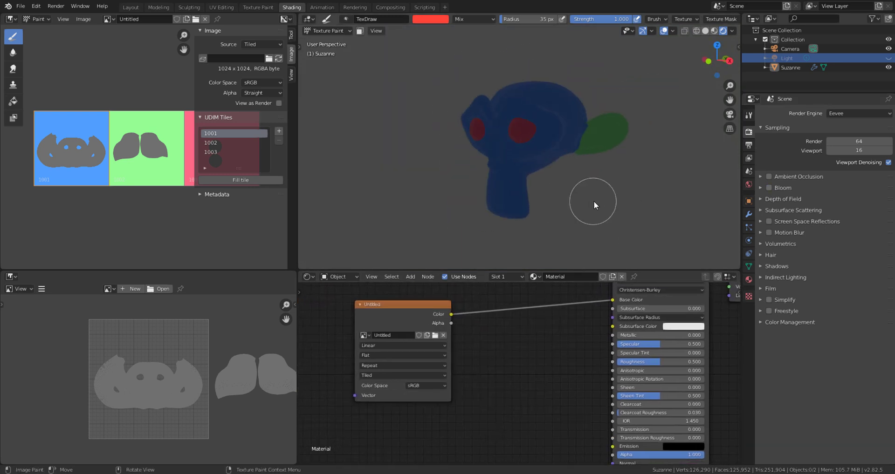
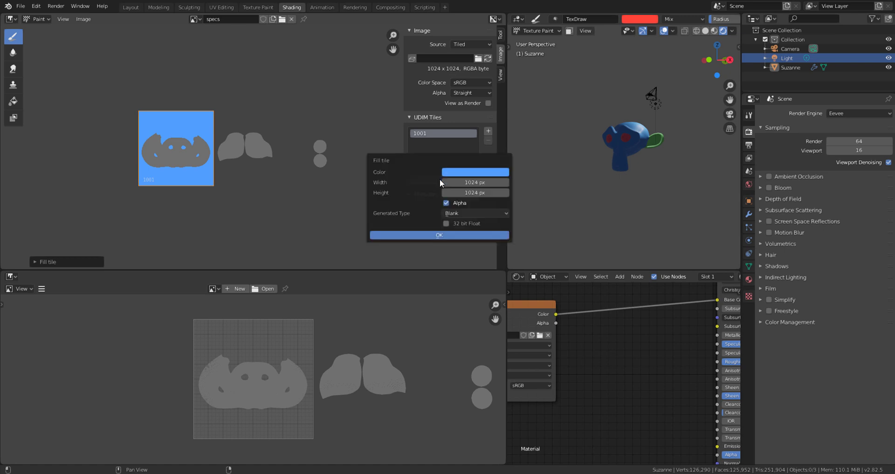
Fill tile 1001 of the specs image with blue at 1024 px and add UDIM tiles 1002 and 1003
click(448, 234)
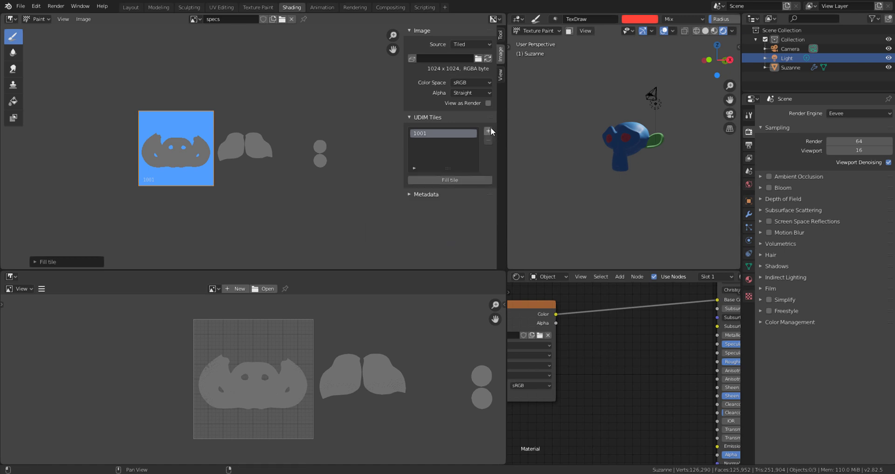
click(489, 131)
click(477, 143)
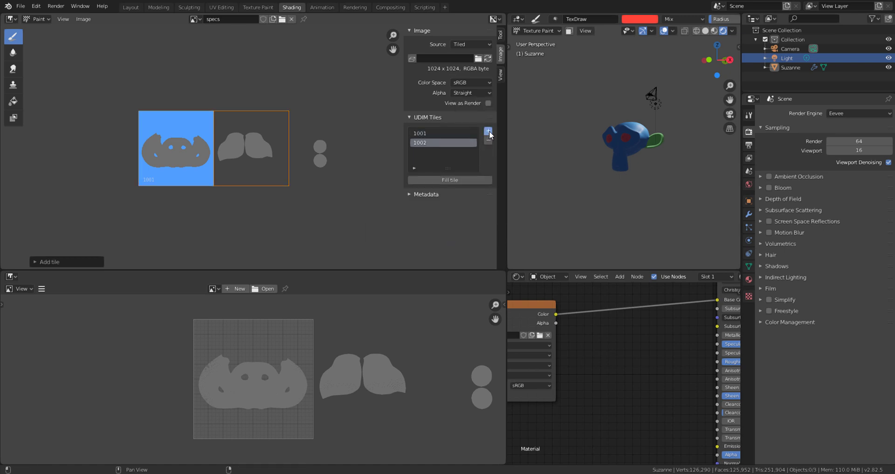
click(488, 132)
click(480, 145)
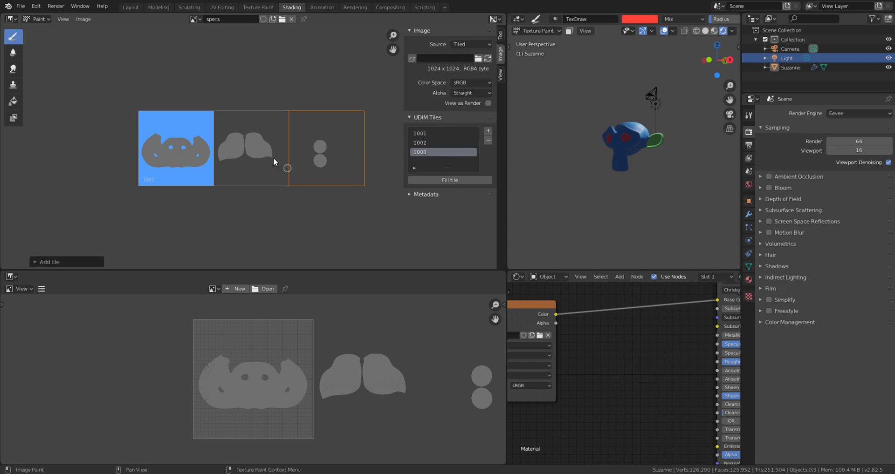
Refill tile 1001 of the specs image with solid black at 1024 x 1024 px
click(186, 137)
click(429, 151)
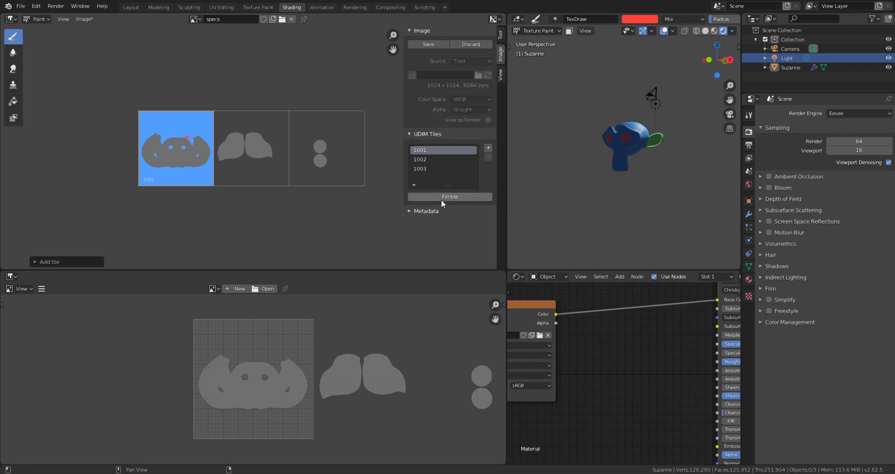
click(441, 199)
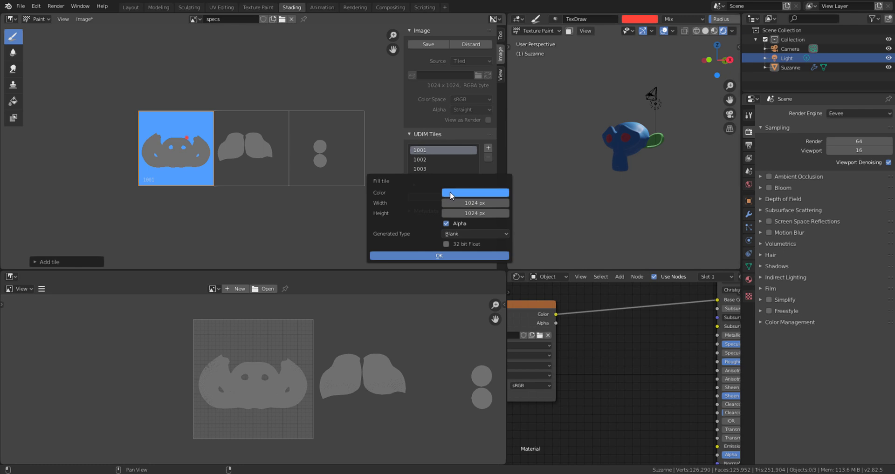
click(449, 193)
drag(523, 59, 522, 126)
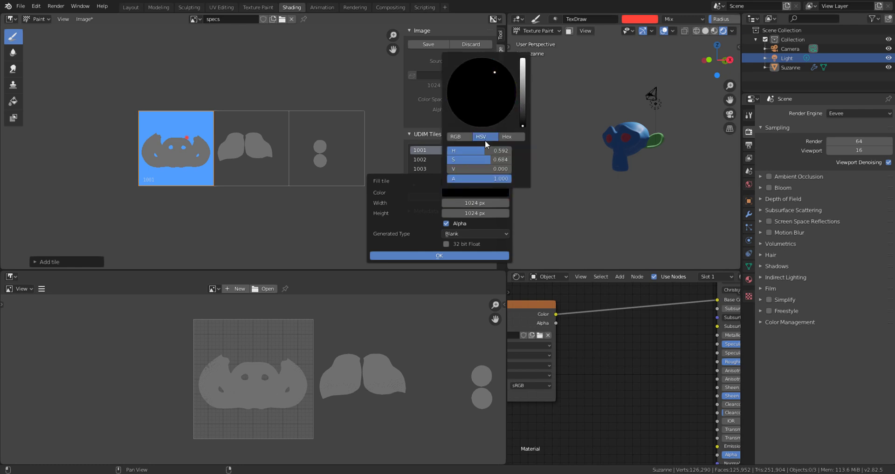
click(429, 255)
Fill UDIM tiles 1002 and 1003 of the specs image with black
click(435, 143)
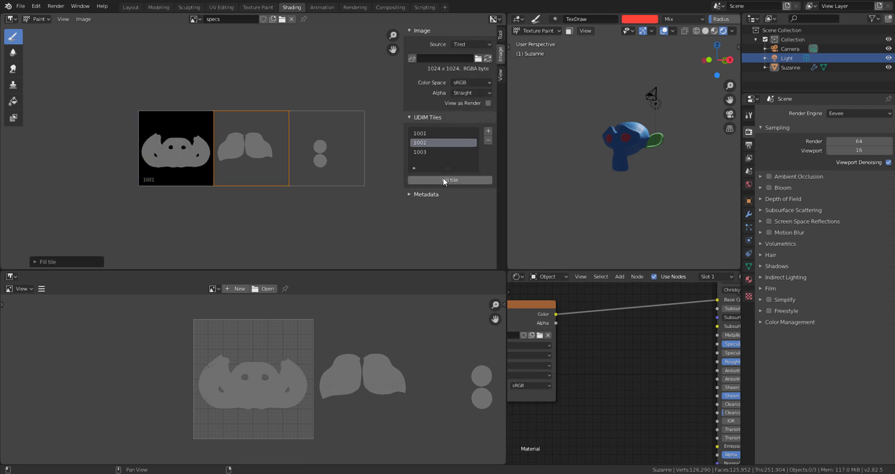
click(443, 179)
click(451, 238)
click(453, 151)
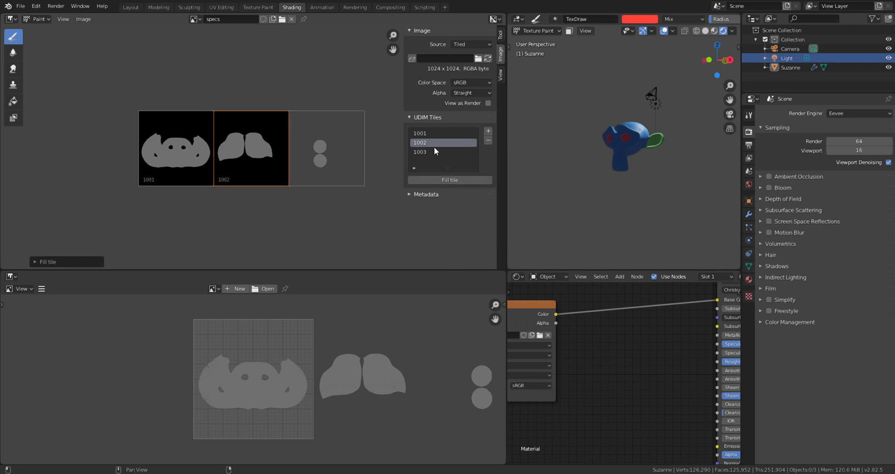
click(453, 181)
click(462, 236)
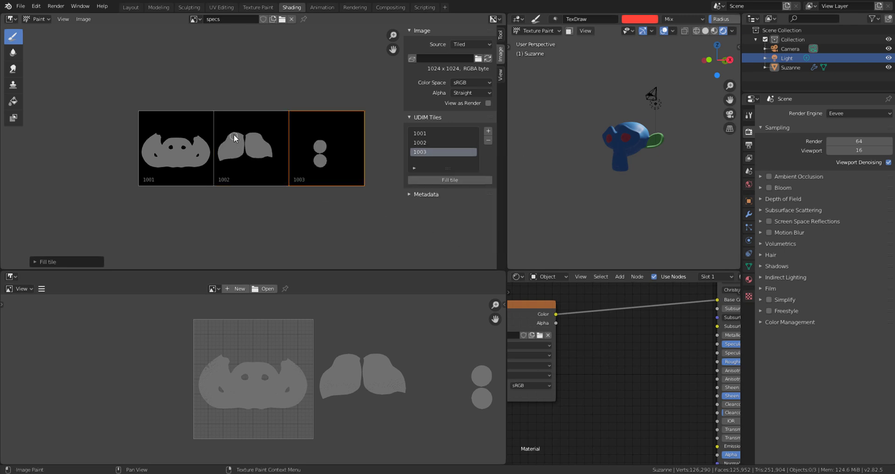
Duplicate the Untitled image texture node and place the copy below the original
scroll(267, 155, up, 6)
scroll(267, 162, up, 2)
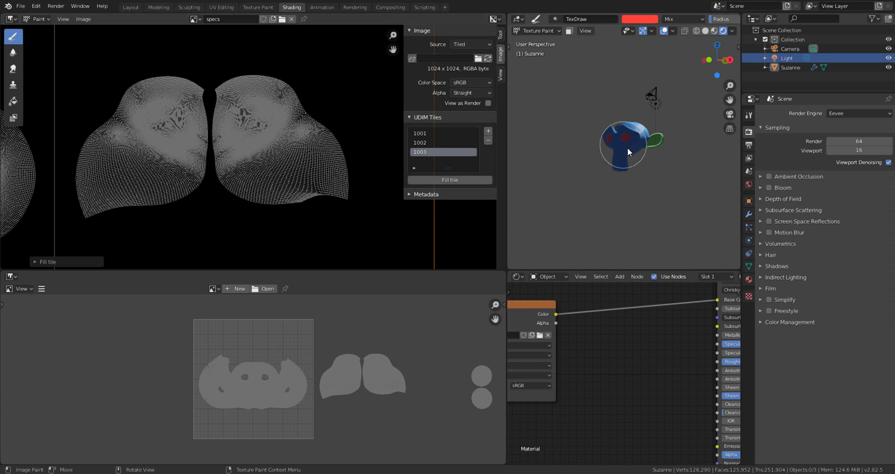
middle_drag(627, 147, 682, 111)
scroll(604, 187, up, 4)
scroll(620, 390, down, 3)
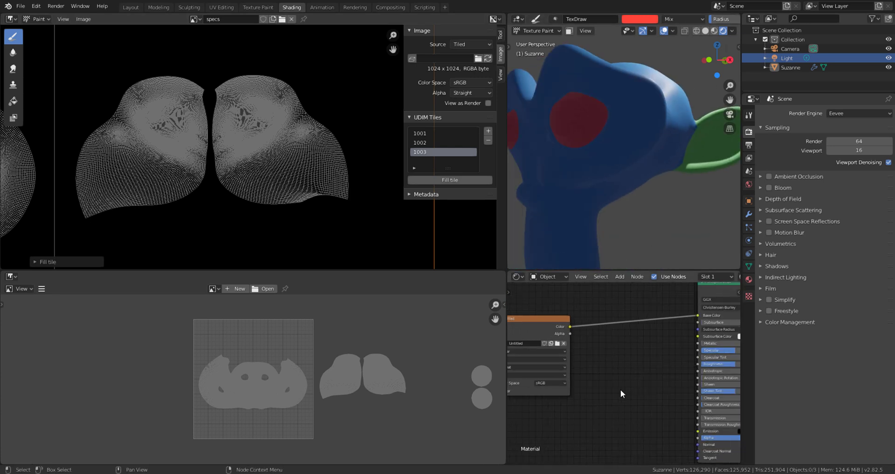
middle_drag(620, 389, 735, 290)
middle_drag(637, 373, 579, 446)
click(594, 295)
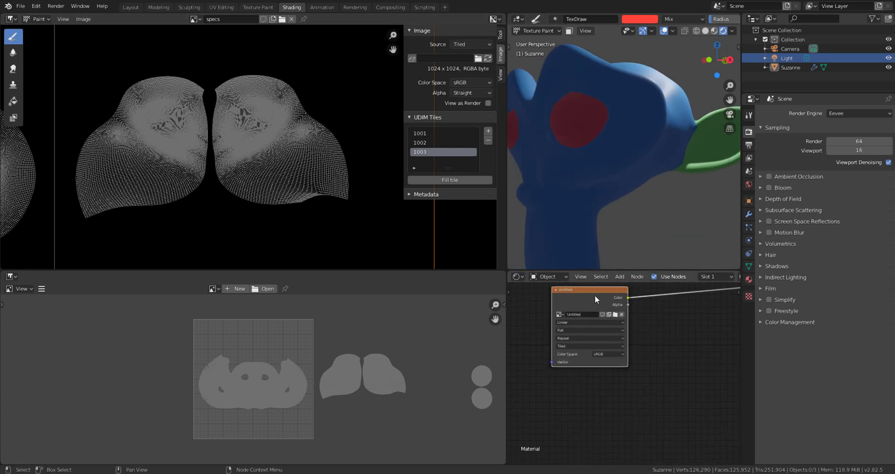
click(636, 277)
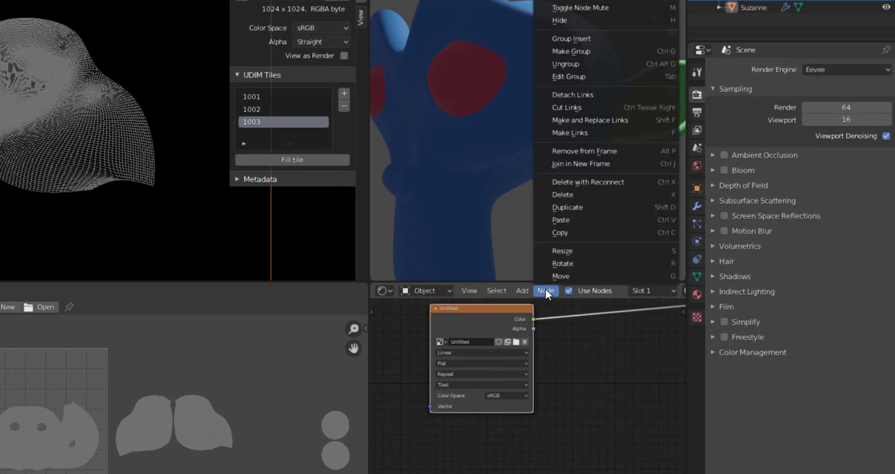
click(592, 208)
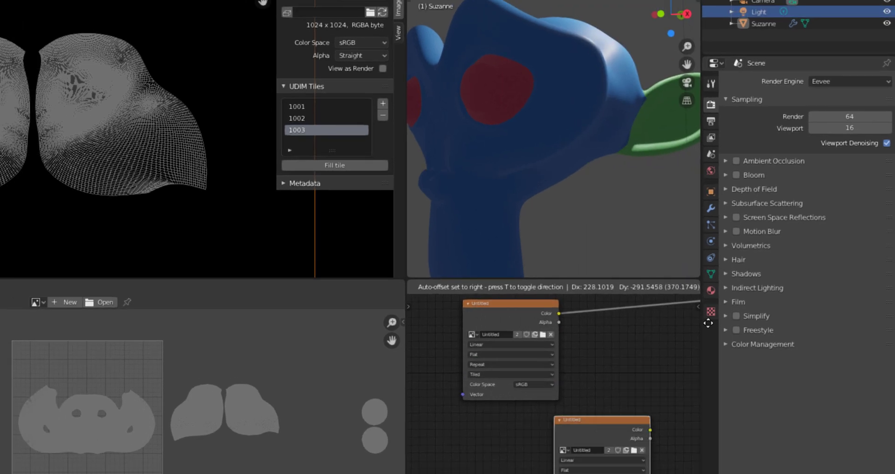
click(634, 342)
Widen the 3D viewport and node editor areas, and move the Principled BSDF node farther from the texture nodes
scroll(631, 403, down, 5)
middle_drag(629, 407, 520, 376)
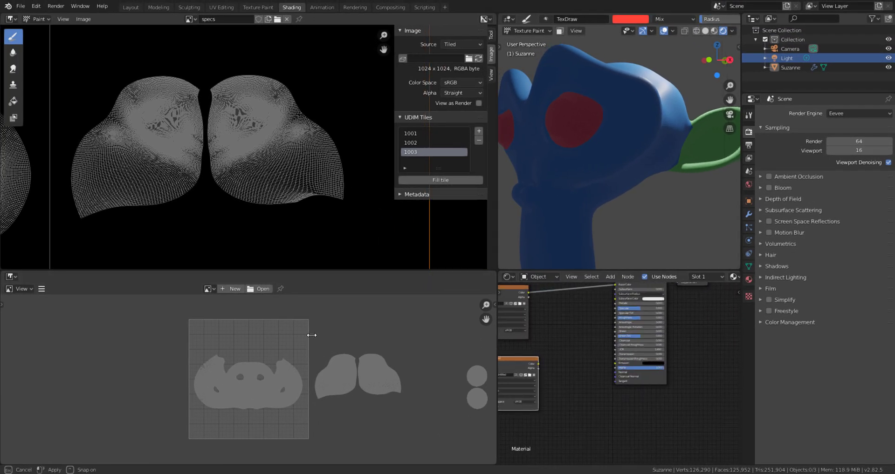
drag(507, 352, 302, 355)
middle_drag(569, 294, 589, 343)
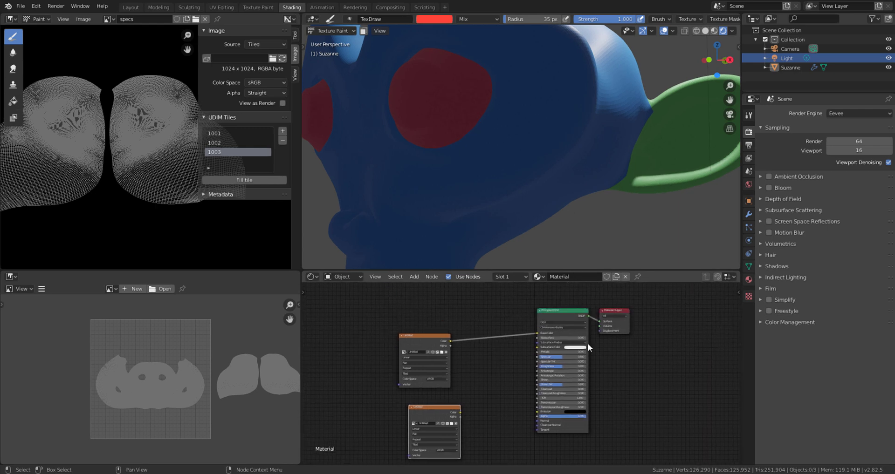
drag(566, 312, 605, 357)
scroll(541, 385, up, 1)
scroll(541, 385, up, 9)
Move the duplicated texture node closer to the Principled BSDF and assign the specs image to it
middle_drag(523, 396, 542, 282)
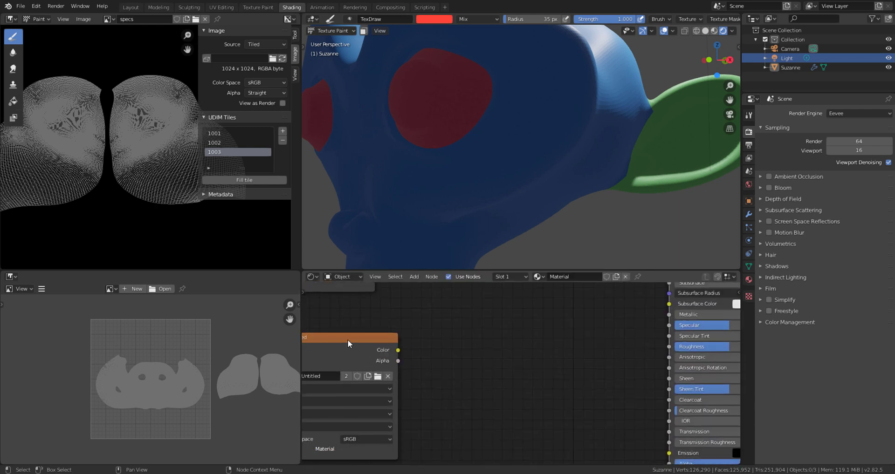
drag(348, 340, 466, 330)
click(412, 367)
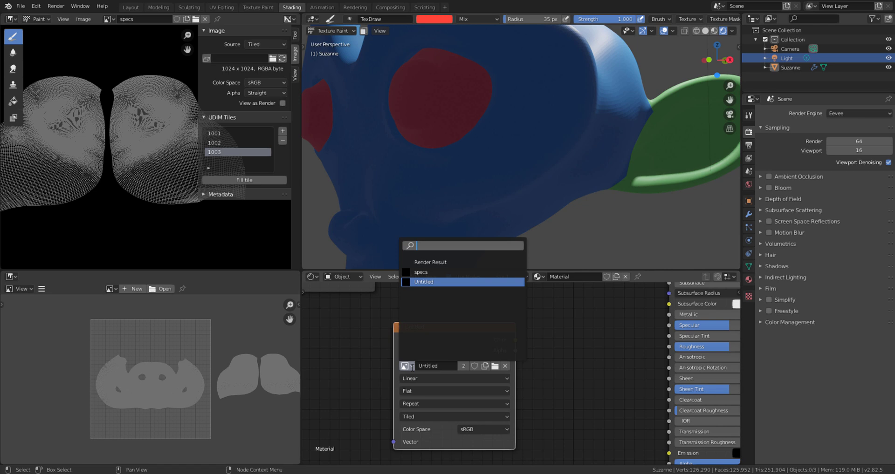
click(431, 274)
Connect the Color output of the specs texture node to the Specular input of the Principled BSDF
middle_drag(565, 388, 473, 378)
middle_drag(450, 346, 460, 385)
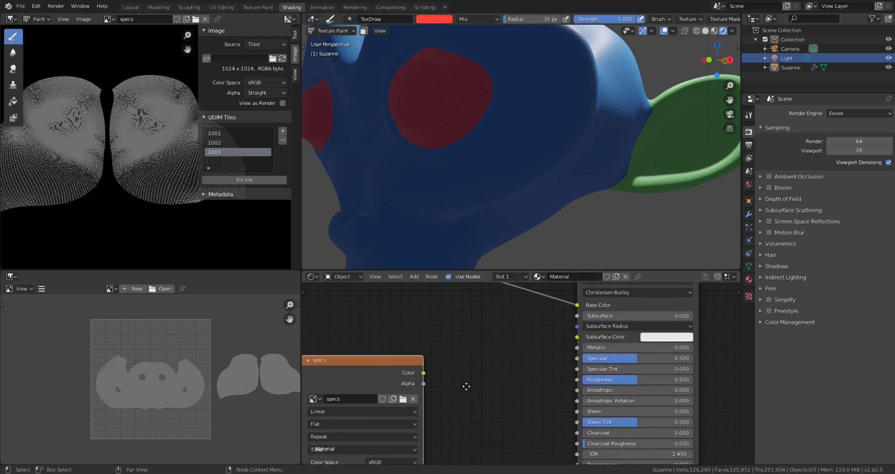
drag(423, 374, 578, 359)
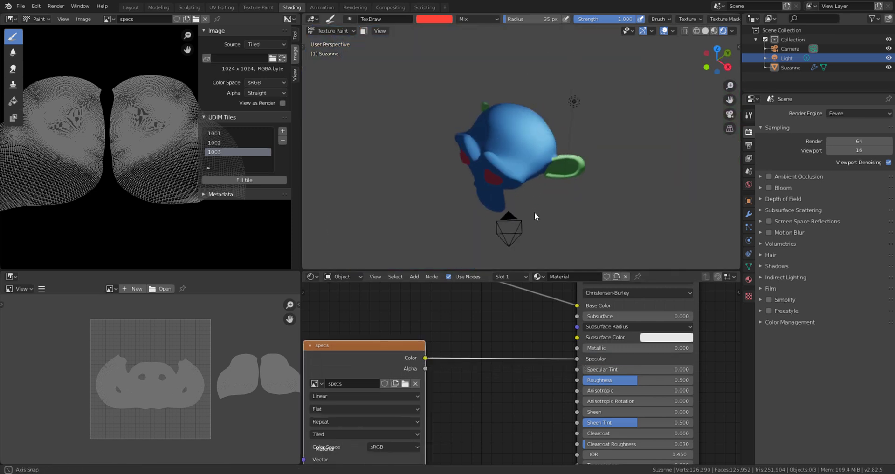
Create a linked duplicate of the Light and place it in front of Suzanne, away from the original light
middle_drag(534, 212, 617, 198)
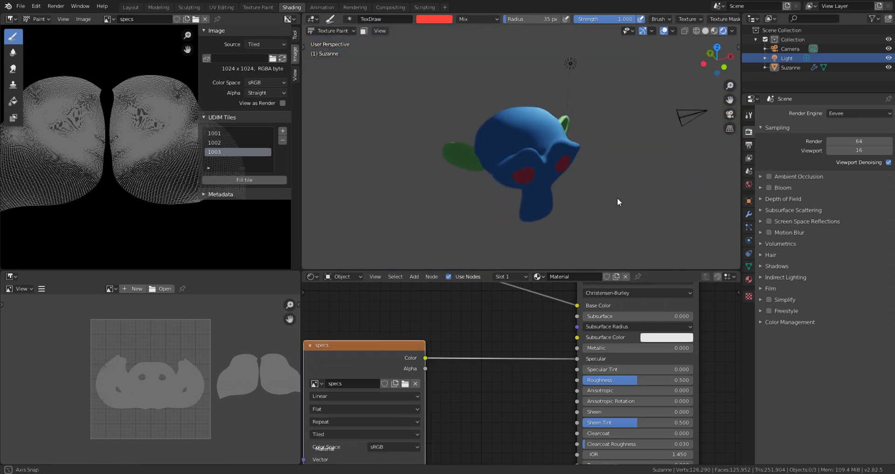
scroll(555, 105, up, 4)
middle_drag(613, 117, 557, 96)
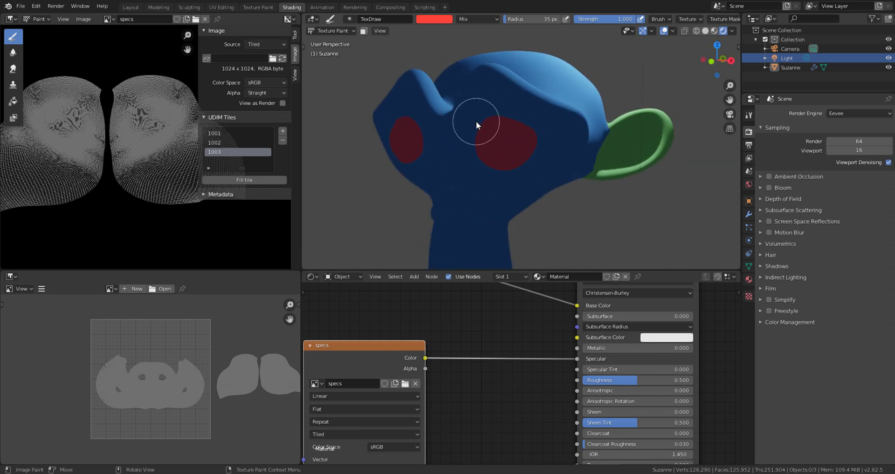
scroll(477, 122, down, 5)
mouse_move(530, 153)
middle_down()
mouse_move(518, 131)
mouse_move(539, 152)
middle_up()
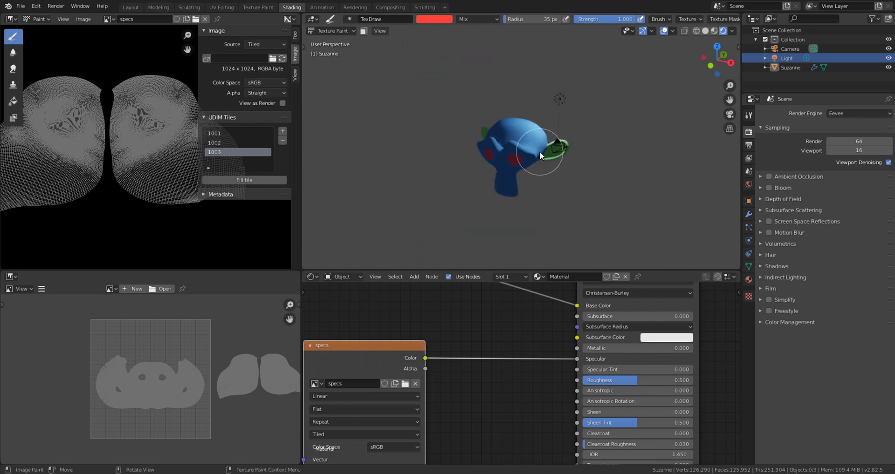
click(784, 58)
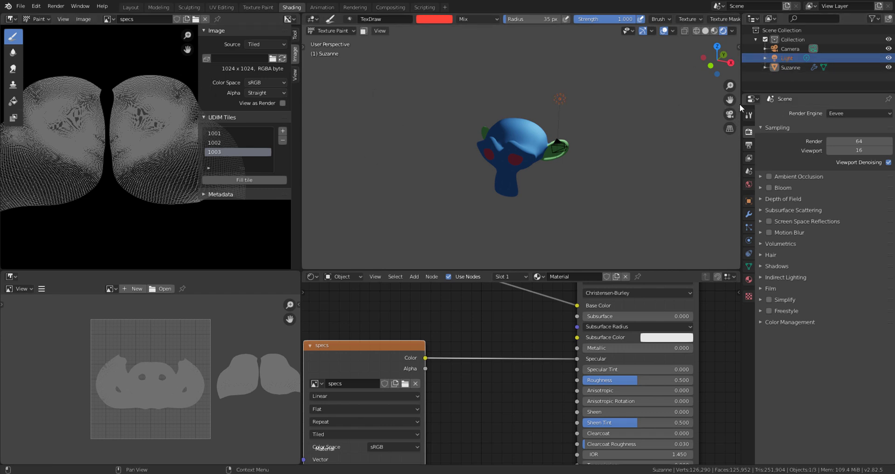
key(alt+d)
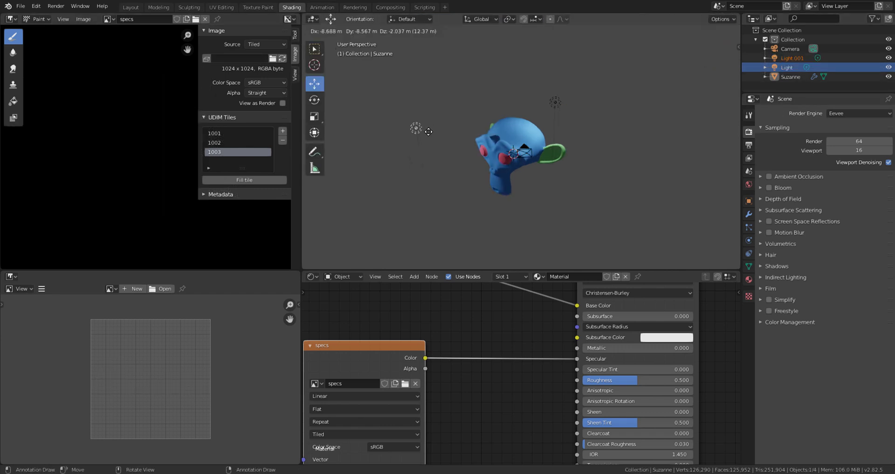
click(421, 146)
Select the specs image texture node and switch Suzanne from Object Mode to Texture Paint mode
mouse_move(597, 135)
middle_down()
mouse_move(636, 124)
mouse_move(606, 130)
middle_up()
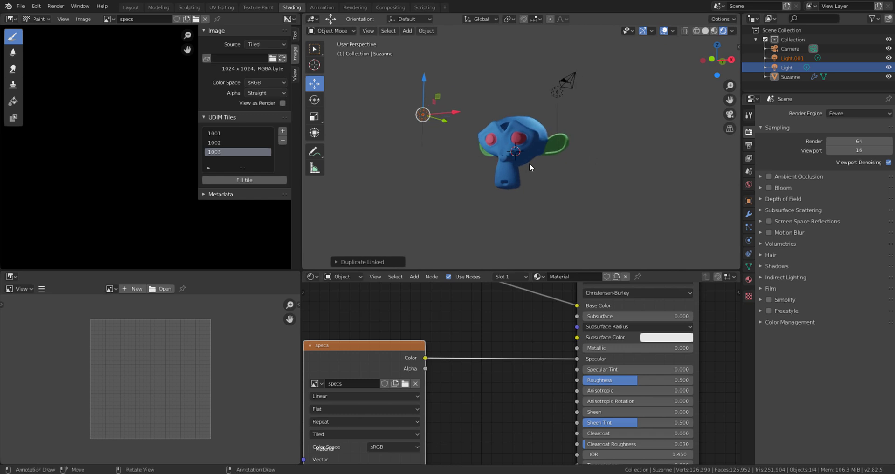
scroll(531, 161, up, 12)
scroll(547, 147, down, 5)
middle_drag(546, 154, 526, 191)
scroll(466, 345, down, 2)
middle_drag(525, 392, 630, 379)
click(485, 335)
click(332, 31)
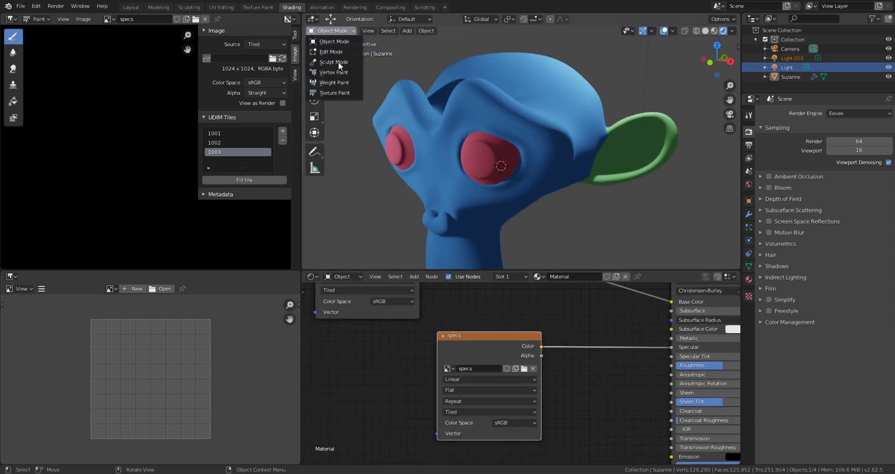
click(334, 93)
Set the TexDraw brush colour to near-white for painting on the specs texture slot
scroll(461, 121, down, 4)
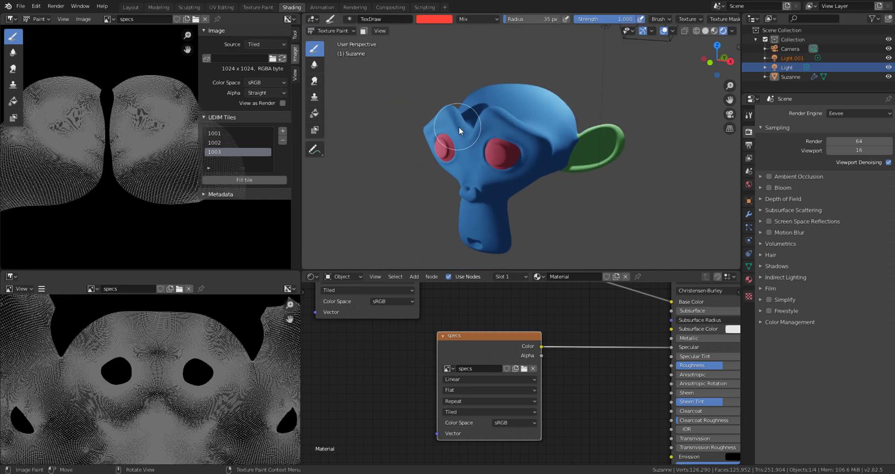
middle_drag(602, 114, 609, 131)
scroll(609, 131, down, 2)
scroll(103, 158, down, 15)
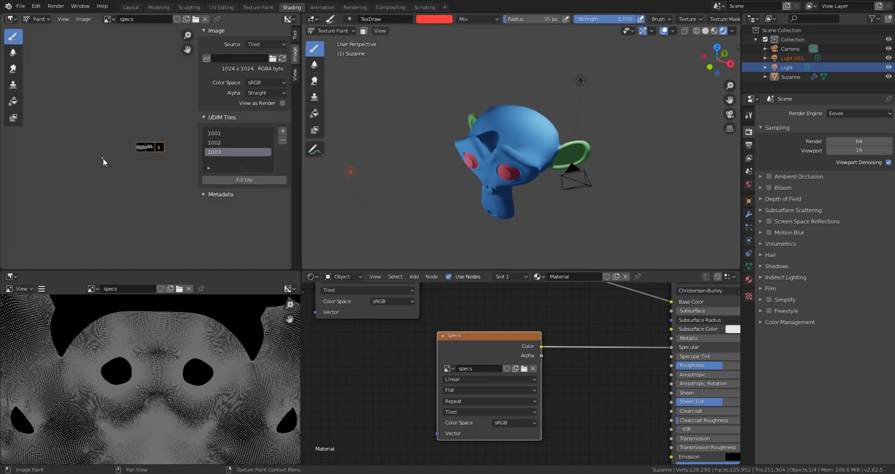
scroll(116, 160, up, 6)
scroll(129, 148, up, 2)
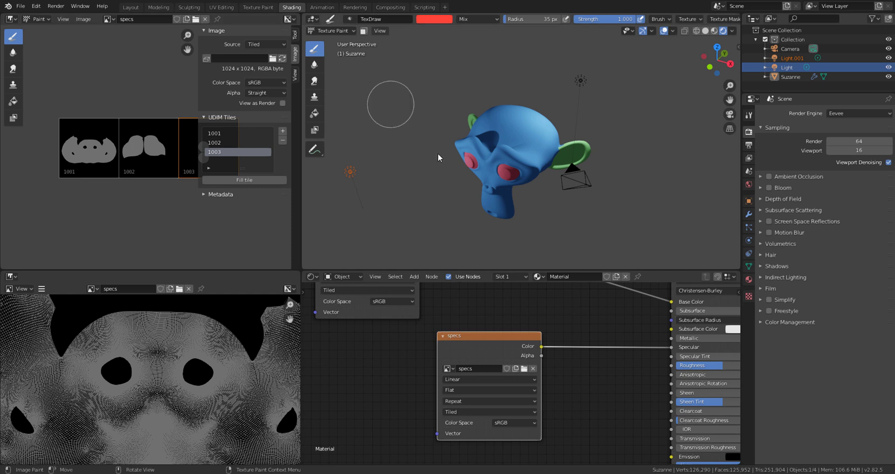
scroll(532, 167, up, 3)
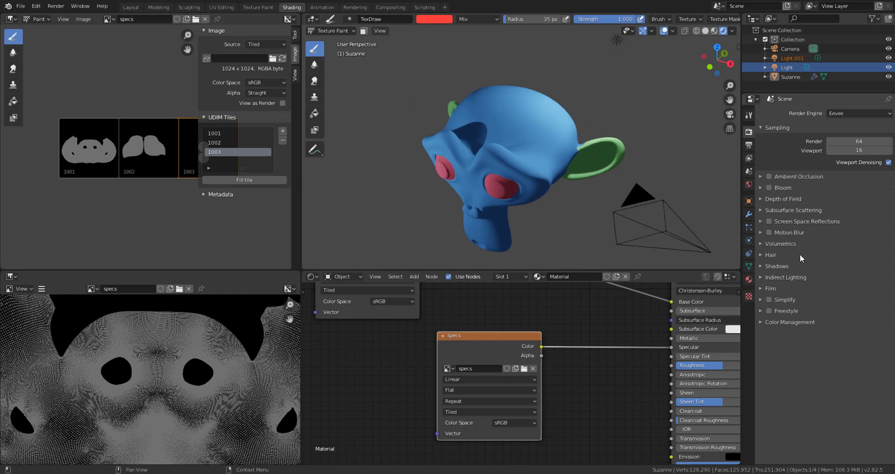
click(750, 115)
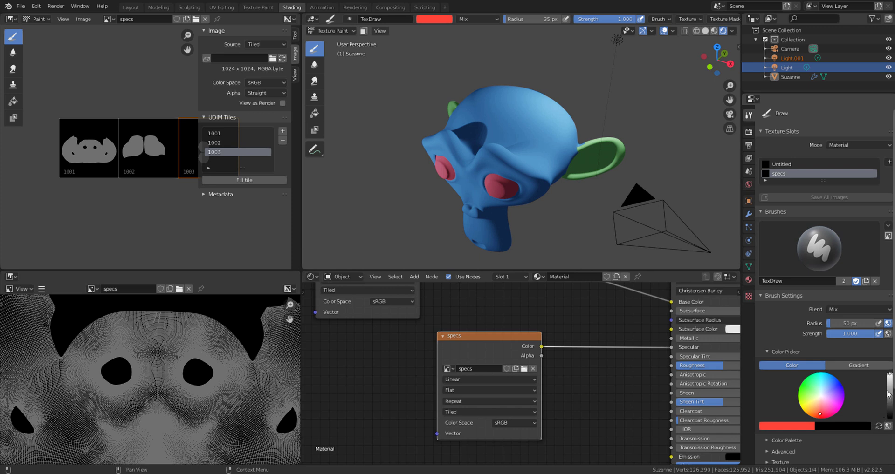
click(822, 393)
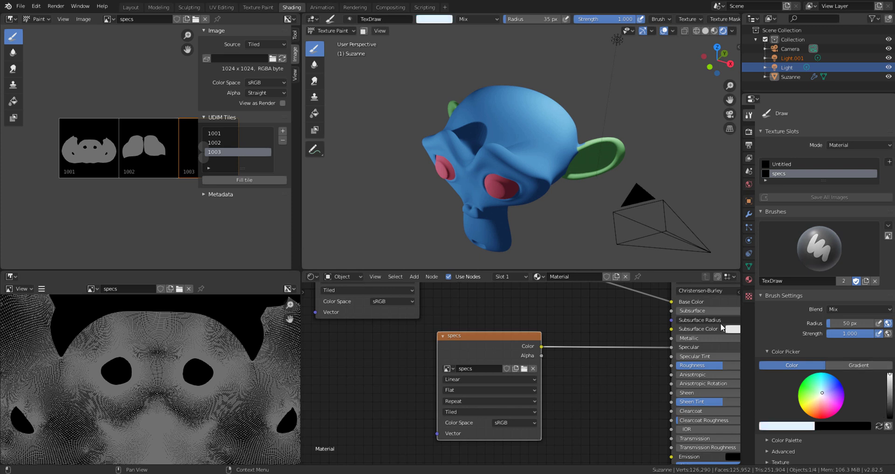
Paint near-white strokes over Suzanne's brows, forehead and cheek on the specs image, and undo the last action
middle_drag(425, 205, 508, 178)
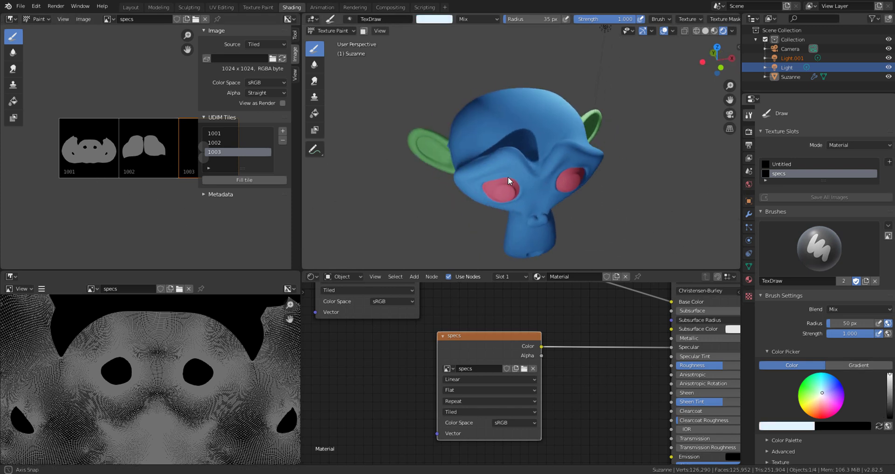
scroll(513, 159, up, 3)
drag(543, 135, 471, 167)
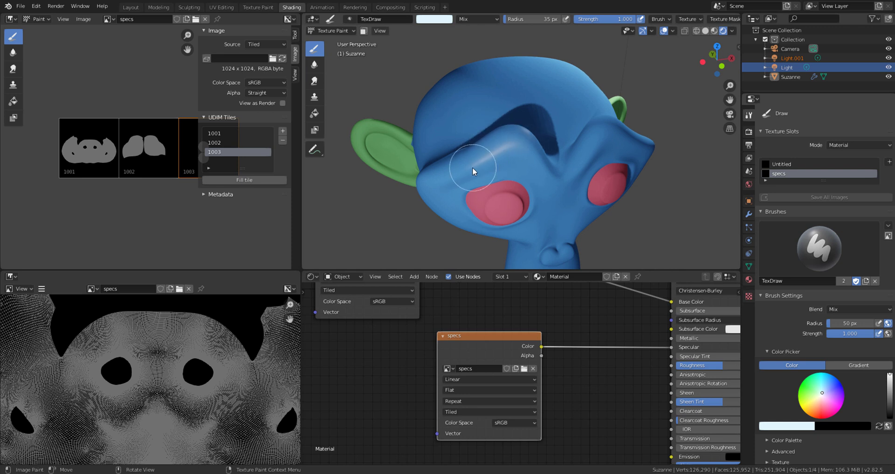
mouse_move(547, 172)
middle_down()
mouse_move(584, 156)
mouse_move(533, 142)
mouse_move(545, 145)
mouse_move(508, 83)
middle_up()
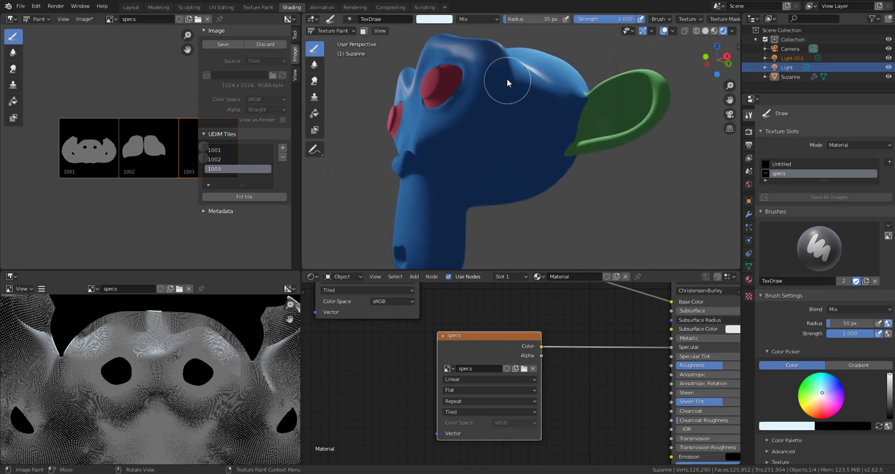
mouse_move(443, 141)
middle_down()
mouse_move(541, 171)
mouse_move(520, 191)
middle_up()
key(ctrl+z)
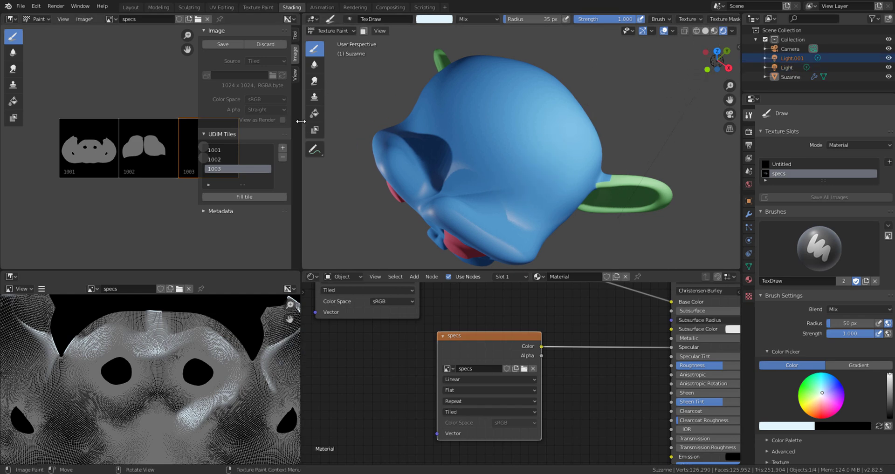
Enlarge the 3D viewport, enable X-axis mirrored painting, and paint near-white strokes across both sides of Suzanne's head on the specs image
drag(302, 121, 122, 122)
click(681, 19)
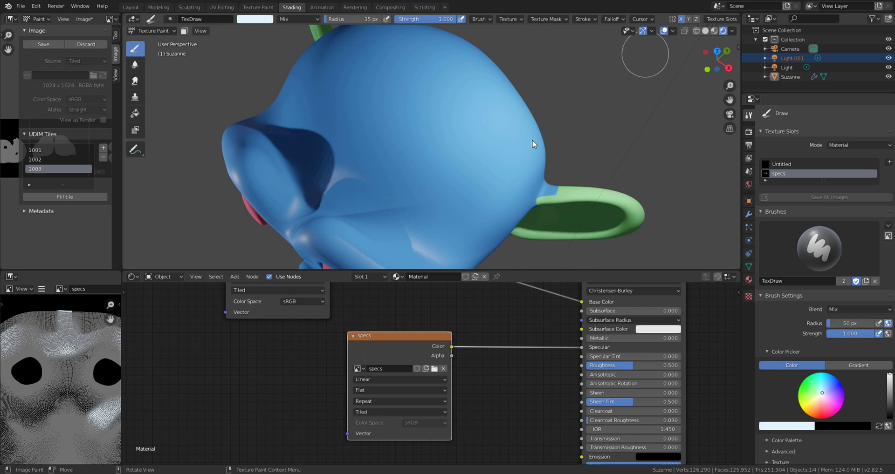
middle_drag(533, 144, 572, 207)
mouse_move(362, 189)
mouse_down()
mouse_move(275, 203)
mouse_move(395, 172)
mouse_move(422, 188)
mouse_move(336, 235)
mouse_up()
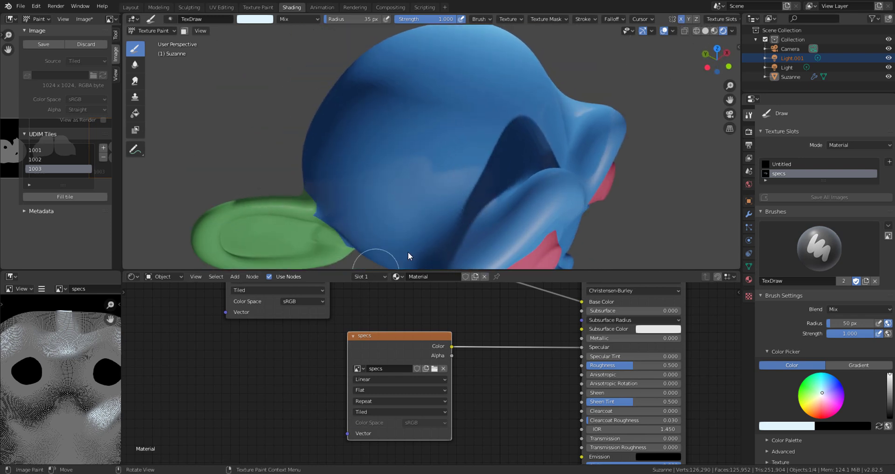
scroll(554, 187, down, 4)
middle_drag(562, 158, 407, 137)
scroll(405, 136, up, 5)
scroll(405, 153, down, 3)
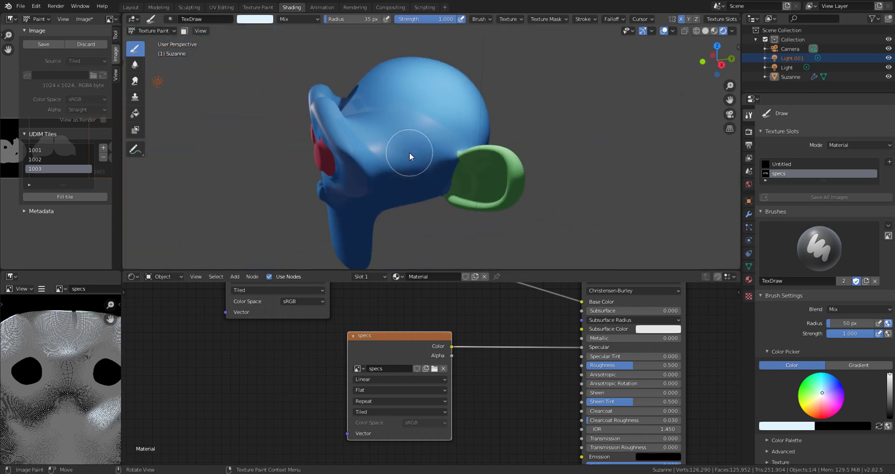
Increase the brush radius to 109 px and paint a broad near-white stroke over the side of Suzanne's head
key(f)
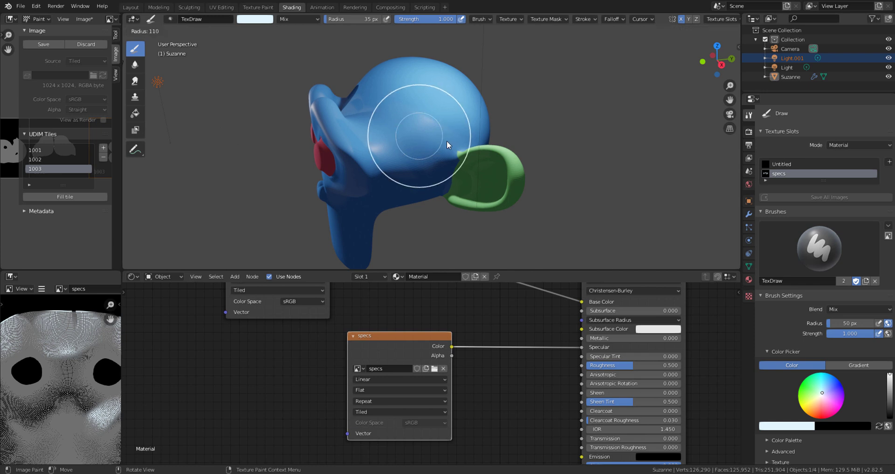
click(447, 142)
mouse_move(448, 144)
middle_down()
mouse_move(489, 177)
mouse_move(511, 152)
middle_up()
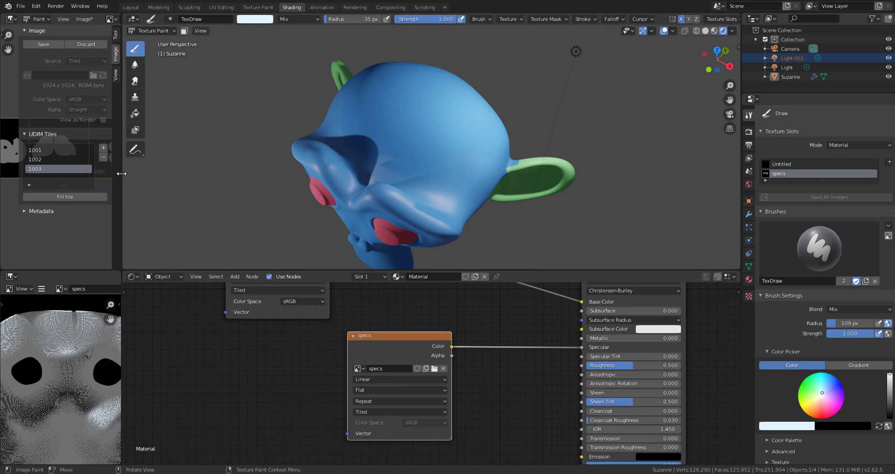
Enlarge the Image Editor, switch the brush colour to Gradient, add a middle stop at 0.500, and keep the gradient mapping on Pressure
drag(120, 173, 452, 174)
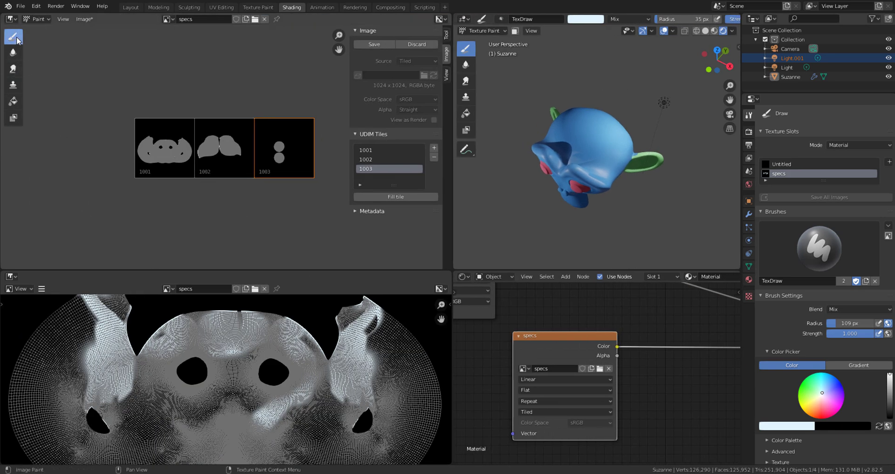
click(446, 35)
click(416, 179)
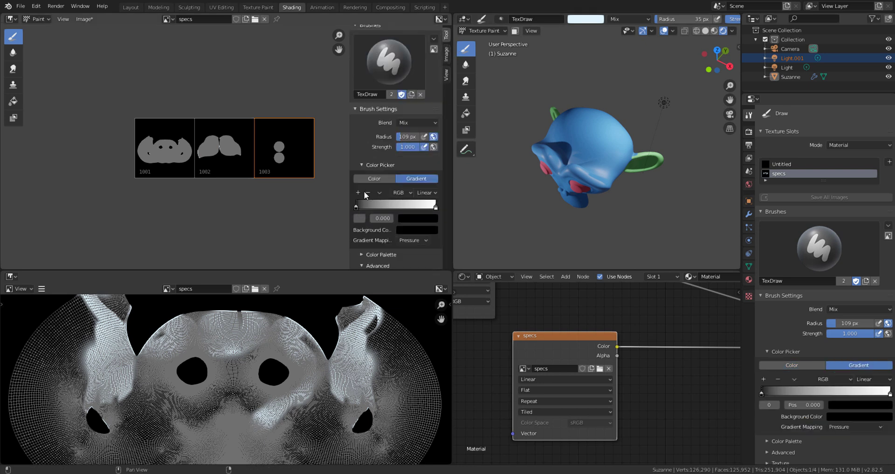
click(357, 193)
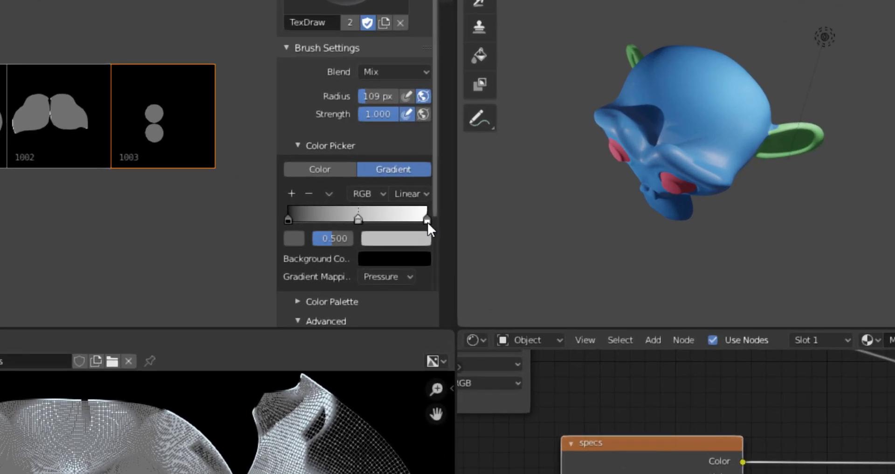
scroll(421, 229, down, 5)
click(382, 181)
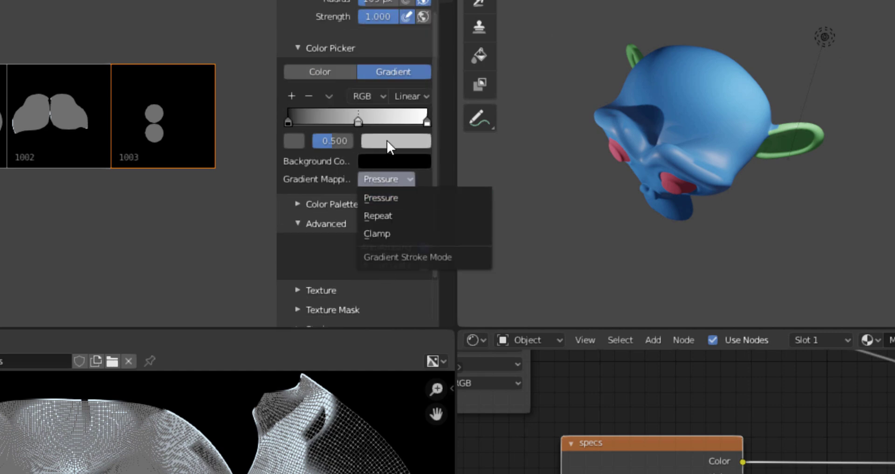
click(384, 189)
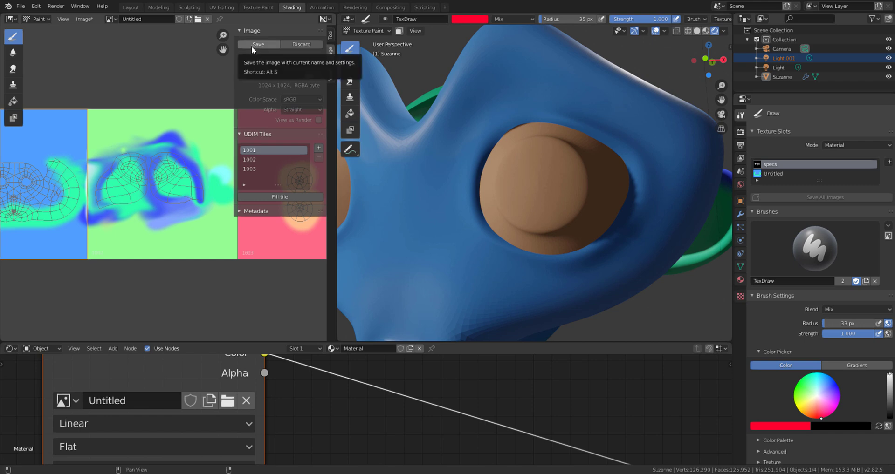
Try to save the tiled Untitled image to disk
click(86, 21)
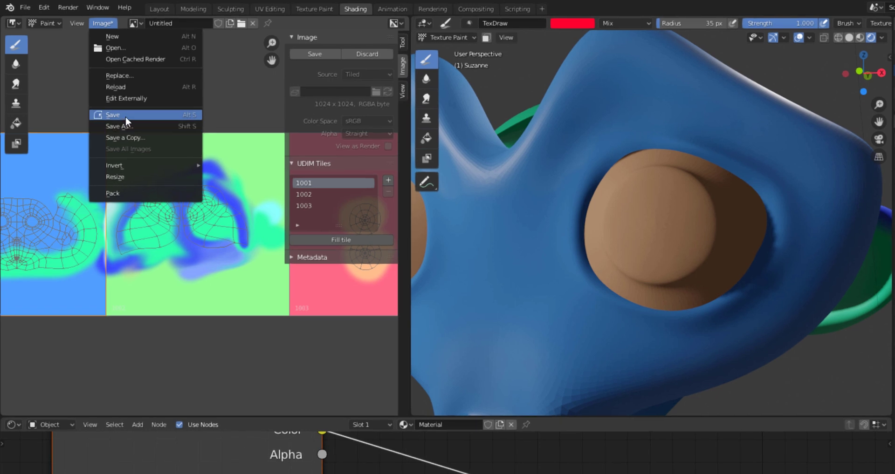
click(122, 114)
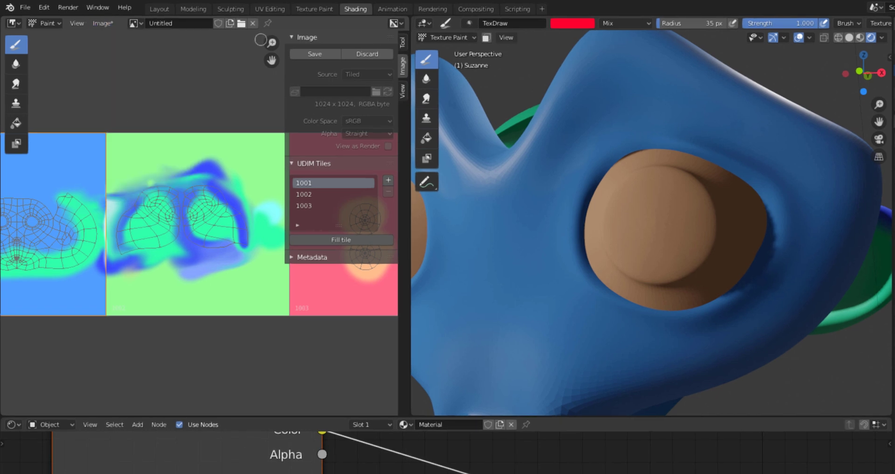
key(shift+alt+s)
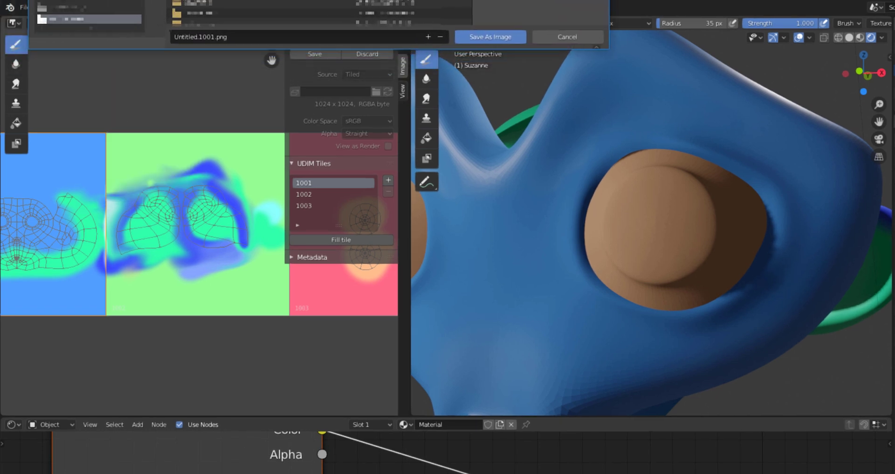
key(Escape)
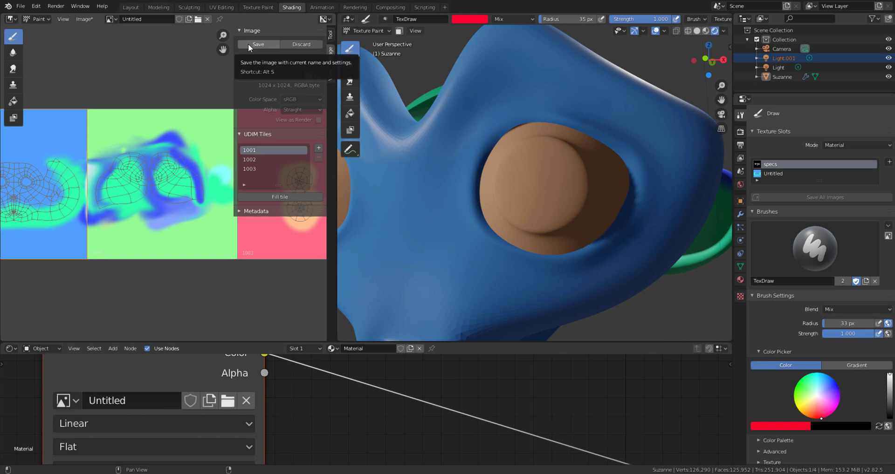
Alternate the active texture slot between specs and Untitled to compare both tiled images, ending on Untitled
scroll(328, 419, down, 6)
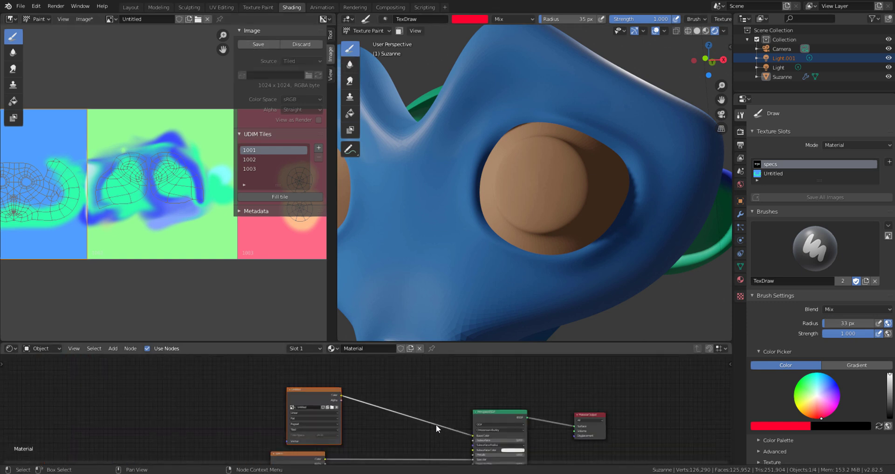
shift+scroll(401, 409, down, 2)
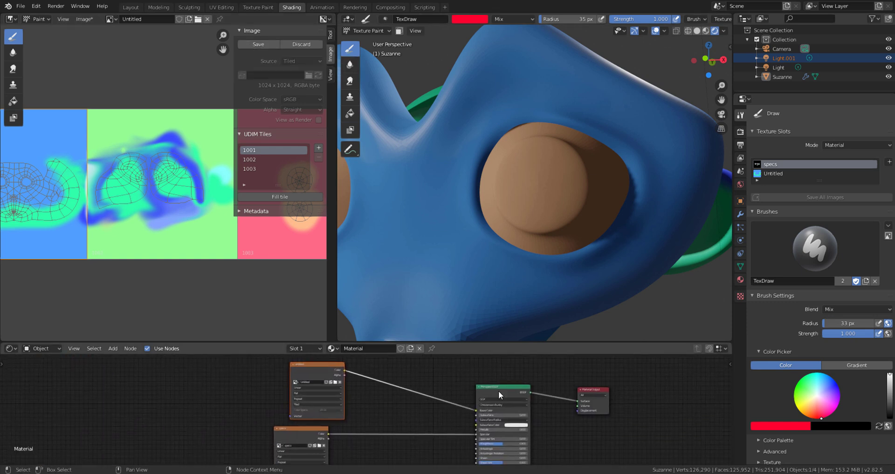
click(769, 172)
click(771, 167)
click(772, 171)
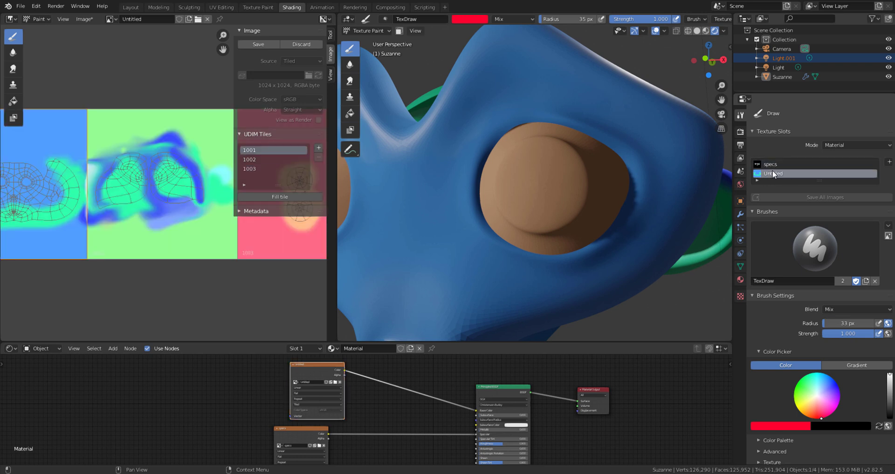
click(772, 164)
click(774, 173)
click(776, 165)
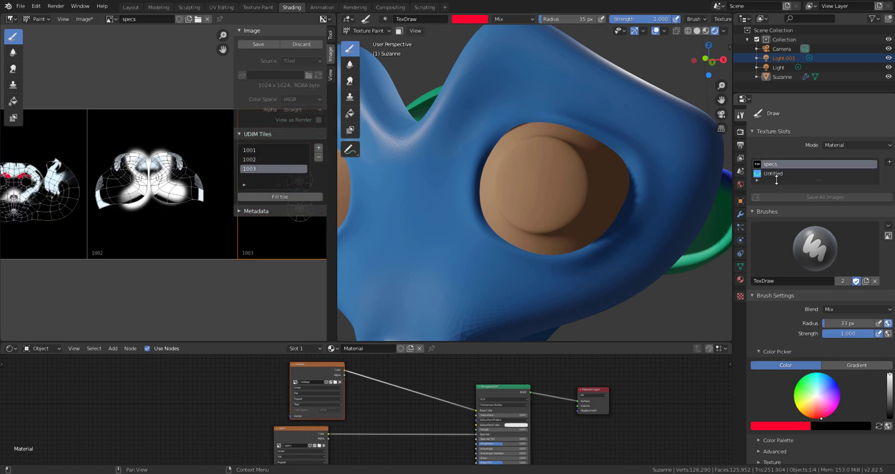
click(776, 172)
click(774, 165)
click(774, 173)
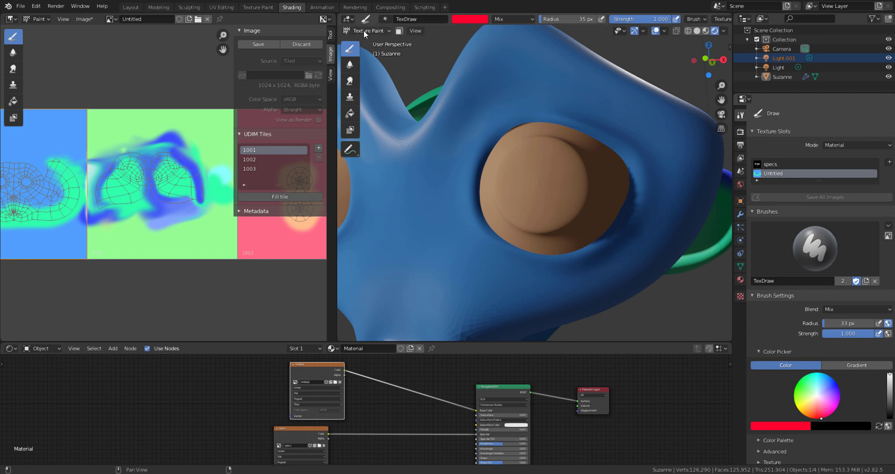
click(773, 165)
click(775, 172)
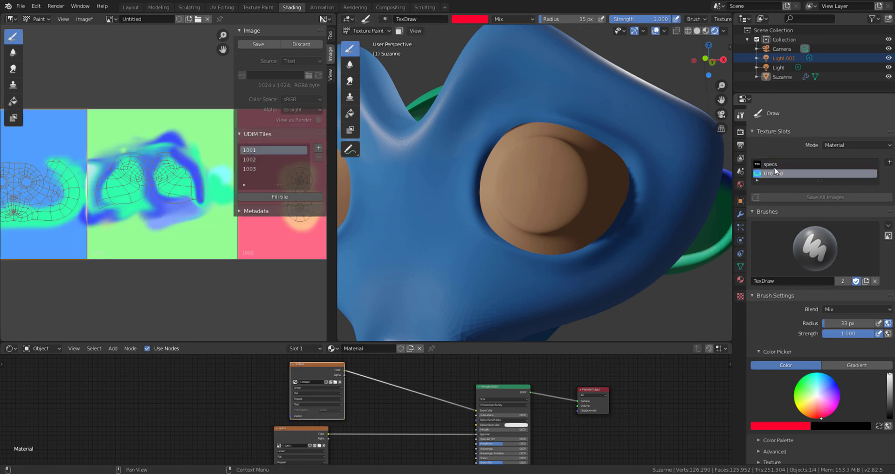
click(774, 165)
click(774, 172)
click(774, 165)
click(774, 173)
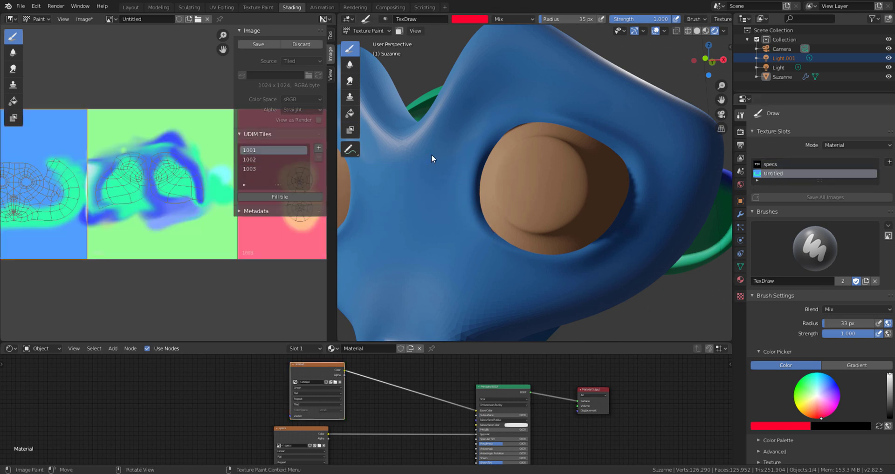
Reduce the brush radius to 21 px, paint dashed red strokes around Suzanne's eyes on the Untitled texture, and select the specs slot
key(f)
click(421, 183)
mouse_move(373, 147)
mouse_down()
mouse_move(460, 117)
mouse_move(592, 91)
mouse_up()
mouse_move(668, 147)
mouse_down()
mouse_move(621, 267)
mouse_move(457, 307)
mouse_move(437, 244)
mouse_up()
scroll(460, 230, down, 3)
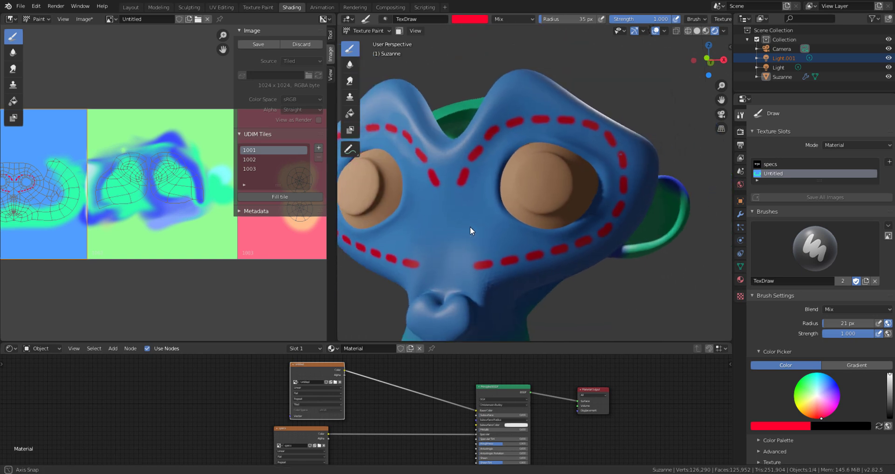
click(771, 164)
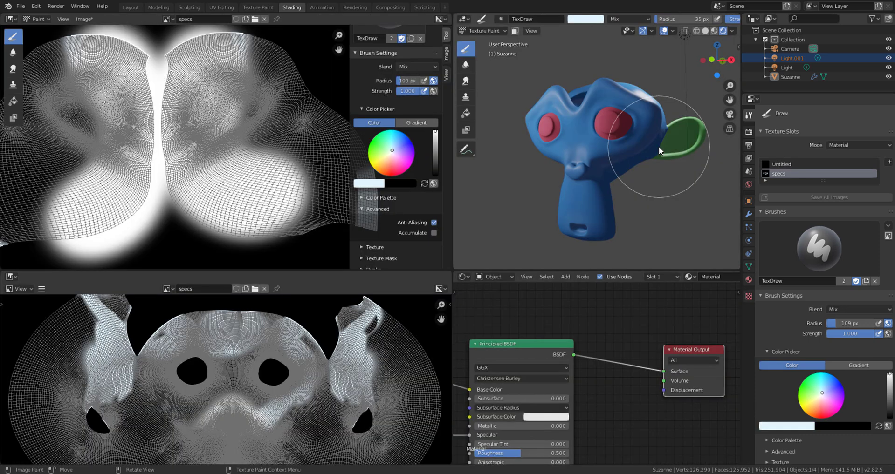
Display the Untitled image in the Image Editor and paint Suzanne's eyes peach on tile 1003
middle_drag(549, 223, 601, 252)
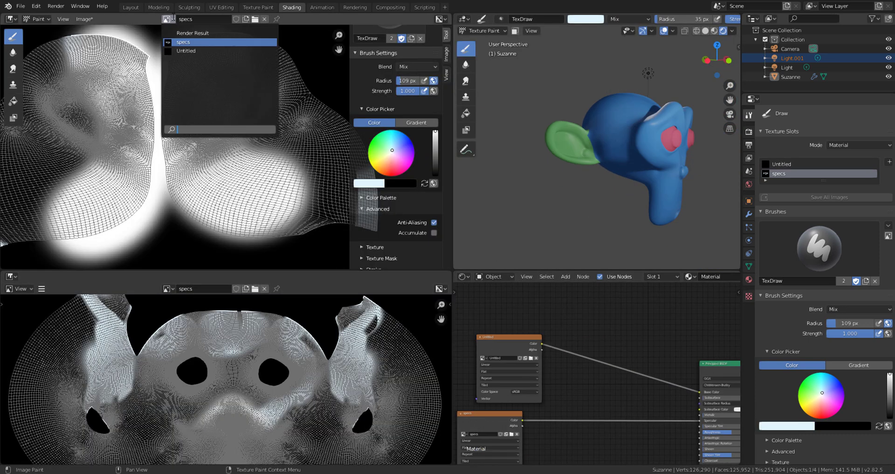
click(200, 39)
scroll(270, 200, up, 2)
scroll(330, 154, up, 1)
mouse_move(214, 105)
mouse_down()
mouse_move(229, 122)
mouse_move(233, 196)
mouse_up()
scroll(185, 162, down, 3)
mouse_move(185, 162)
middle_down()
mouse_move(274, 149)
mouse_move(342, 157)
middle_up()
scroll(343, 156, down, 2)
Sample the peach colour and paint it over the ear islands on tile 1002 of the Untitled image
key(s)
scroll(228, 146, up, 4)
drag(227, 139, 244, 96)
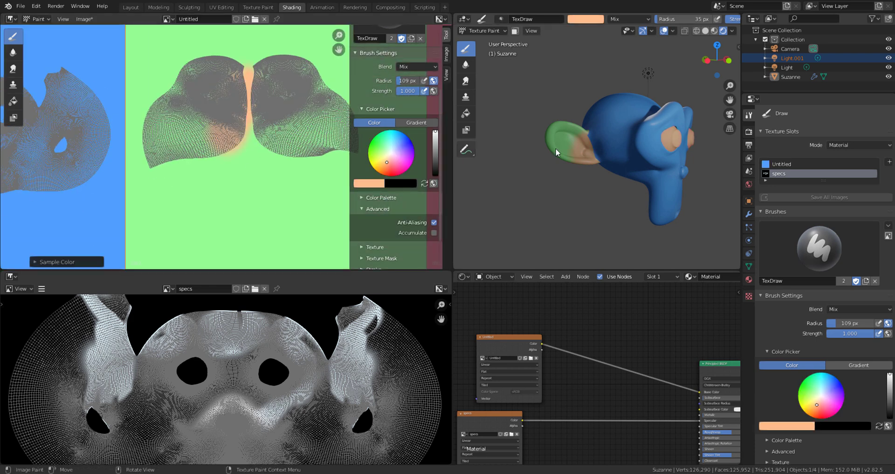
key(s)
key(s)
key(s)
mouse_move(247, 93)
mouse_down()
mouse_move(210, 79)
mouse_move(159, 144)
mouse_move(160, 166)
mouse_move(187, 167)
mouse_up()
Smear the peach paint around the ear islands on tile 1002, and switch to the Soften brush
click(13, 69)
middle_drag(186, 167, 118, 182)
drag(196, 131, 216, 161)
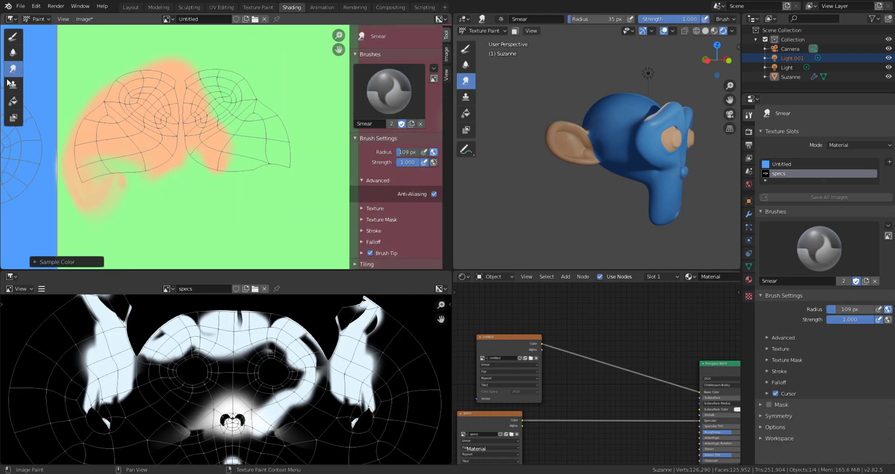
click(13, 52)
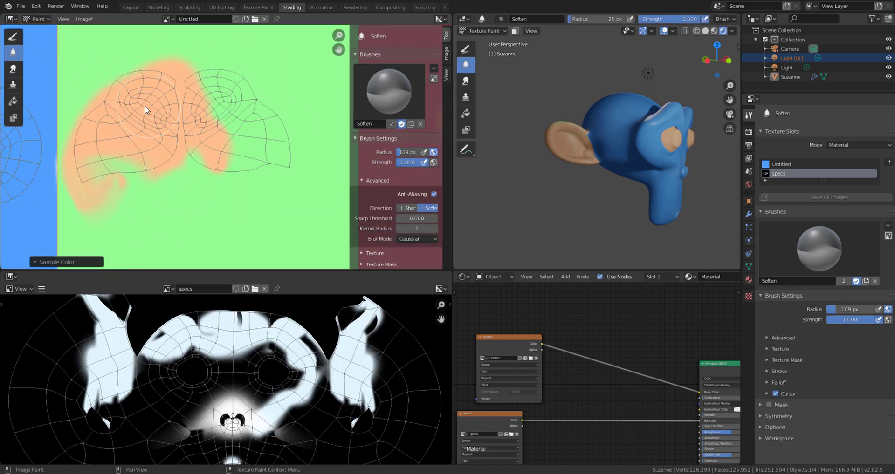
Return to the Draw brush and paint strokes in dark and light blue across the ear islands on tile 1002
click(13, 37)
drag(396, 235, 406, 229)
scroll(261, 147, down, 3)
mouse_move(256, 139)
mouse_down()
mouse_move(215, 158)
mouse_move(168, 117)
mouse_move(154, 168)
mouse_move(243, 145)
mouse_up()
click(391, 228)
click(399, 231)
drag(247, 140, 213, 162)
Set the brush colour to turquoise green and paint over the ear islands on tile 1002 and the outer parts of tile 1001
click(384, 222)
mouse_move(277, 149)
mouse_down()
mouse_move(233, 152)
mouse_move(172, 128)
mouse_move(156, 156)
mouse_up()
middle_drag(126, 180, 204, 177)
drag(103, 111, 186, 168)
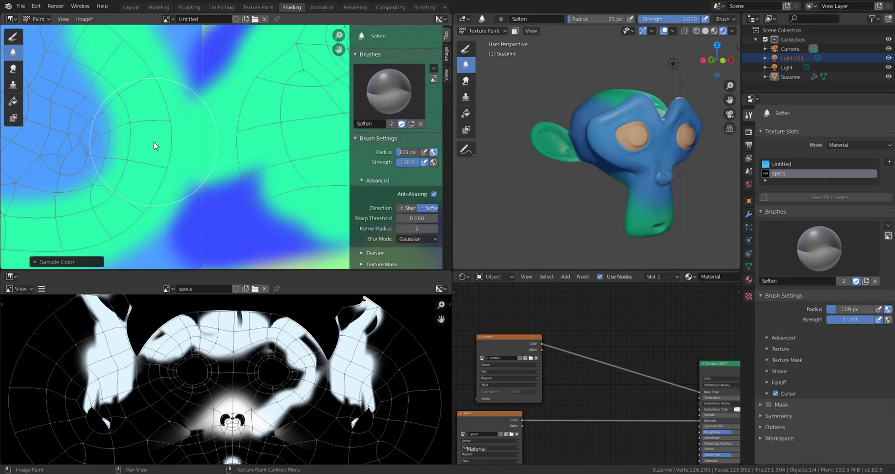
Smear the green and blue paint across the ear islands and surroundings on tile 1002 with the Smear brush
scroll(147, 171, down, 5)
scroll(147, 172, up, 4)
click(13, 69)
mouse_move(93, 112)
mouse_down()
mouse_move(114, 146)
mouse_move(225, 166)
mouse_up()
middle_drag(247, 159, 182, 172)
drag(275, 107, 236, 96)
middle_drag(331, 170, 161, 164)
mouse_move(161, 163)
mouse_down()
mouse_move(160, 187)
mouse_move(124, 122)
mouse_move(158, 110)
mouse_move(171, 127)
mouse_up()
middle_drag(171, 127, 50, 152)
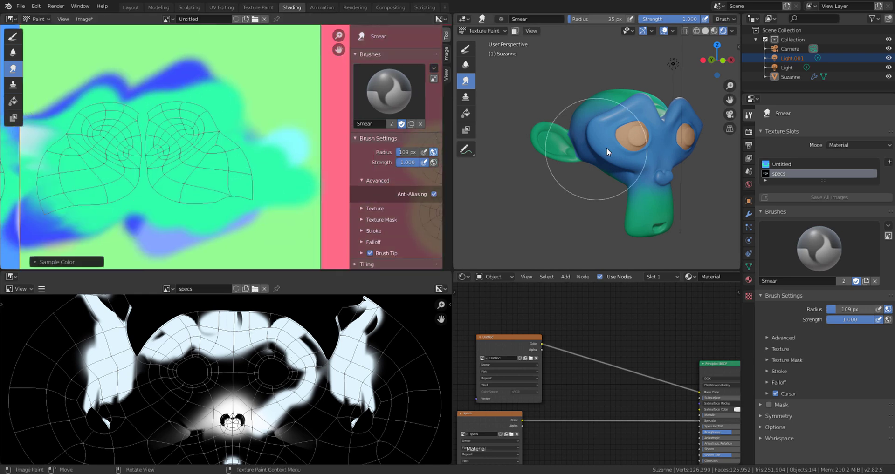